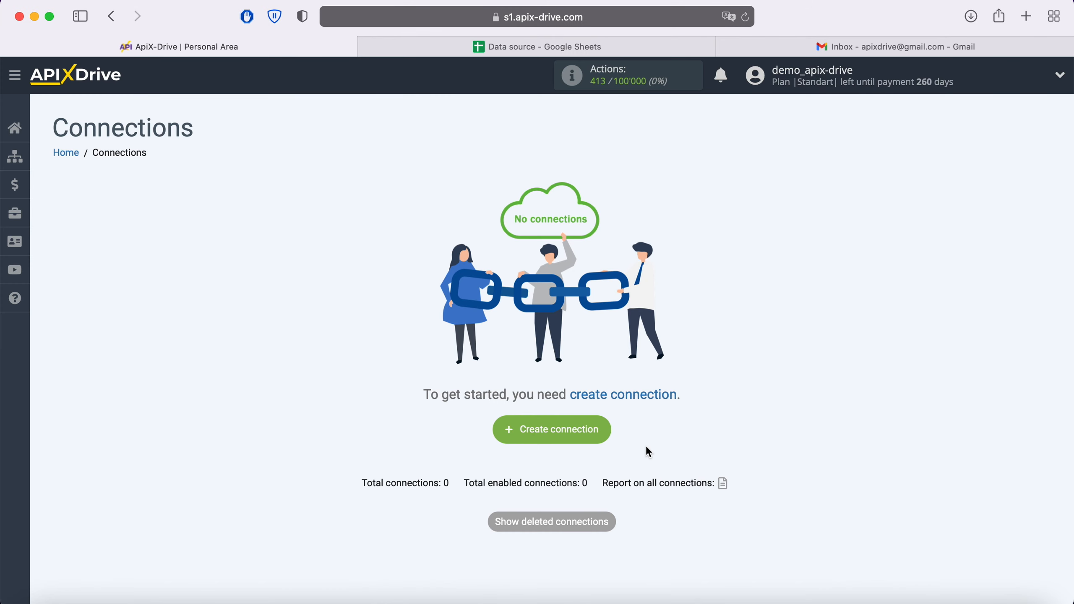
Create a new connection with Google Sheets as the source system
left_click(604, 431)
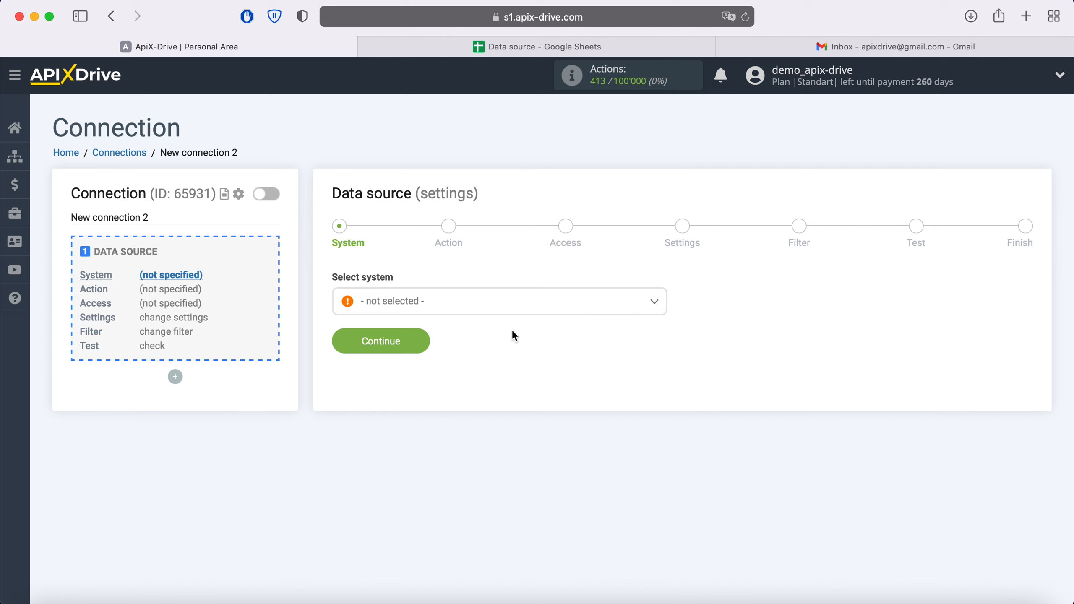
left_click(493, 307)
scroll(523, 400, "down", 3)
scroll(524, 400, "down", 15)
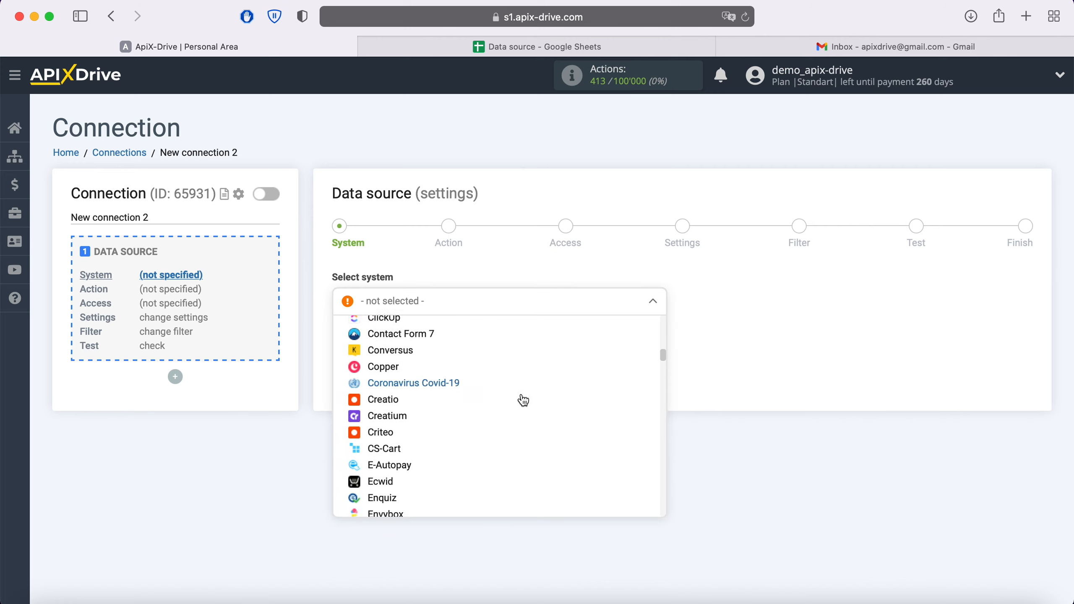
left_click(425, 419)
left_click(422, 343)
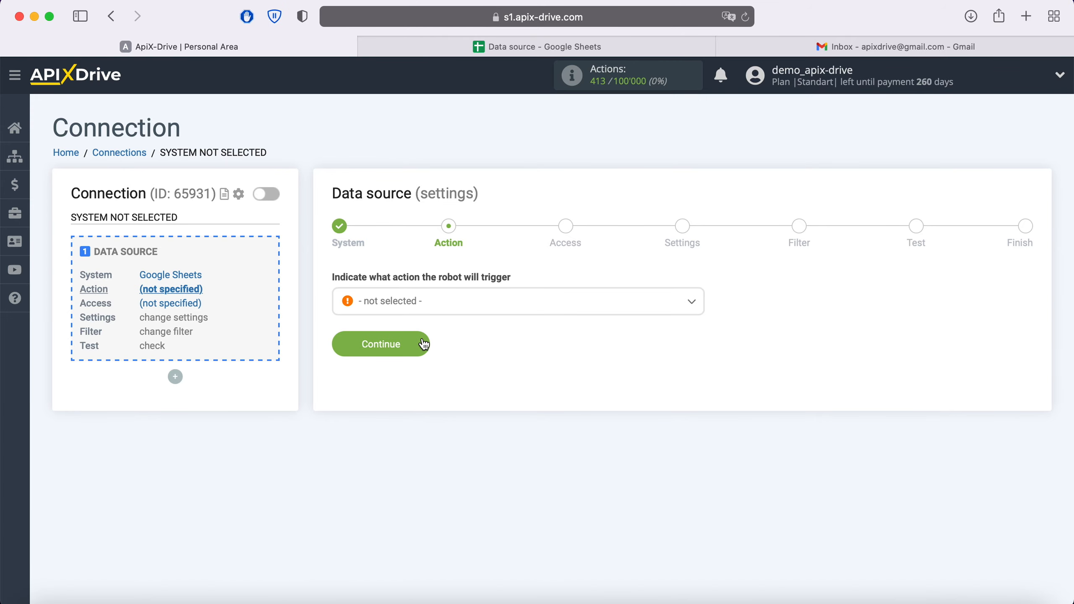
Set the source action to Get Rows (new)
left_click(433, 301)
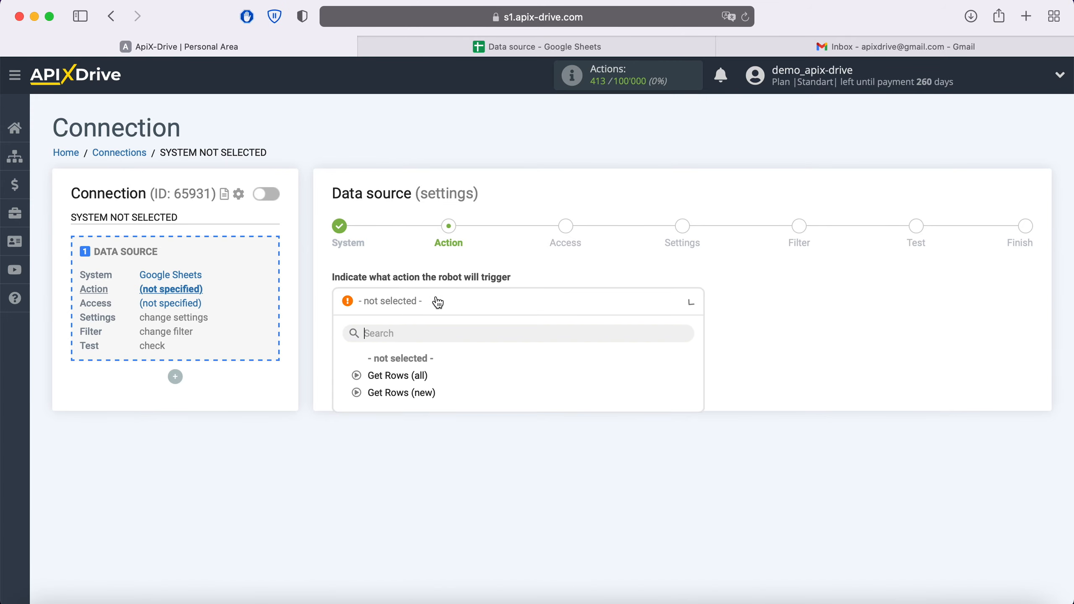
left_click(421, 394)
left_click(422, 347)
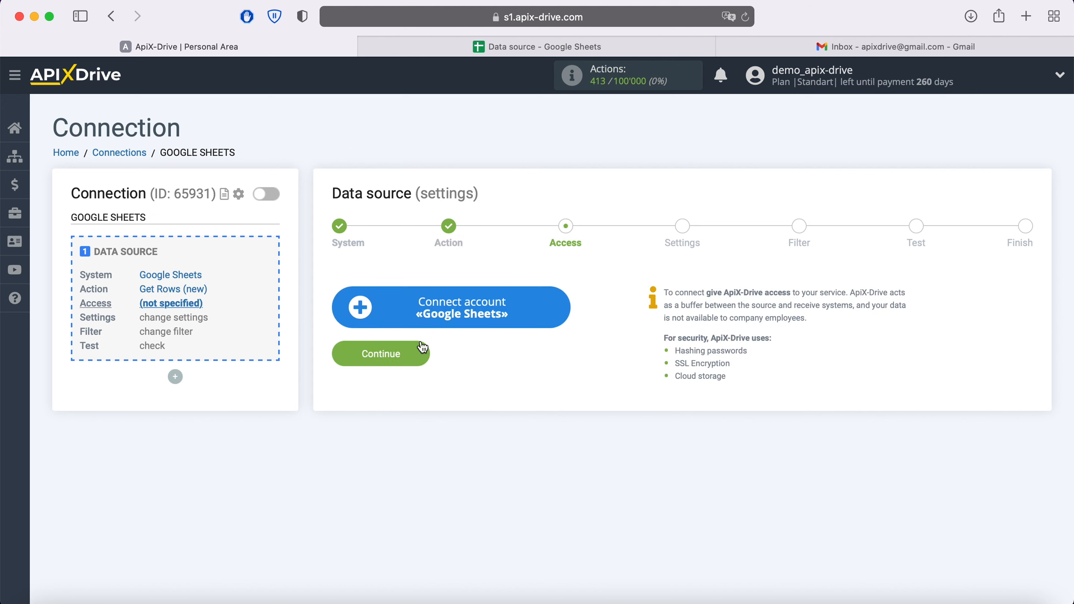
Sign in with the saved Google account to connect Google Sheets
left_click(565, 304)
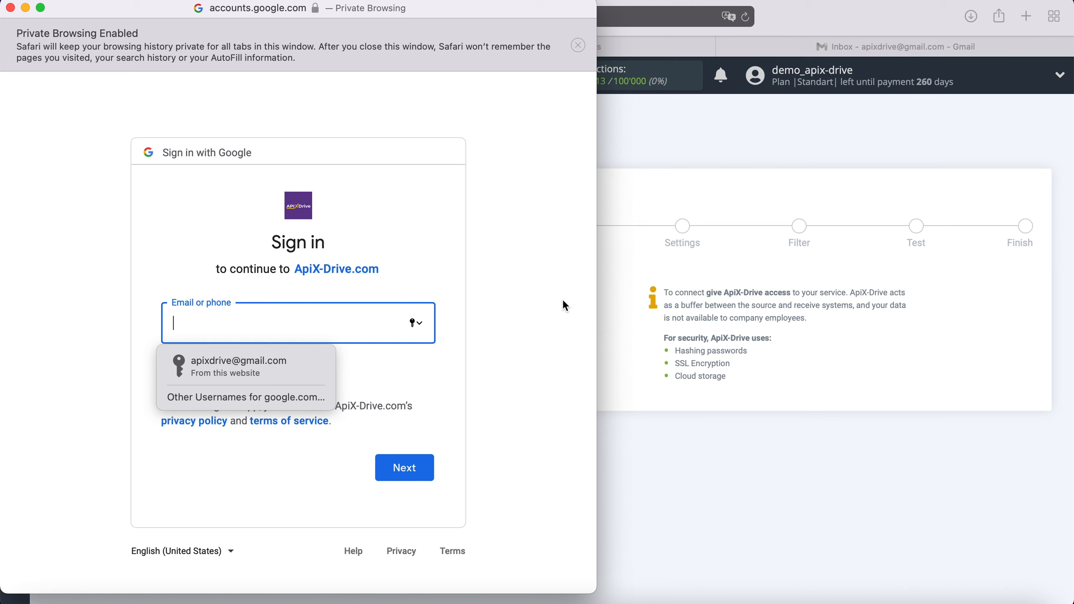
left_click(293, 375)
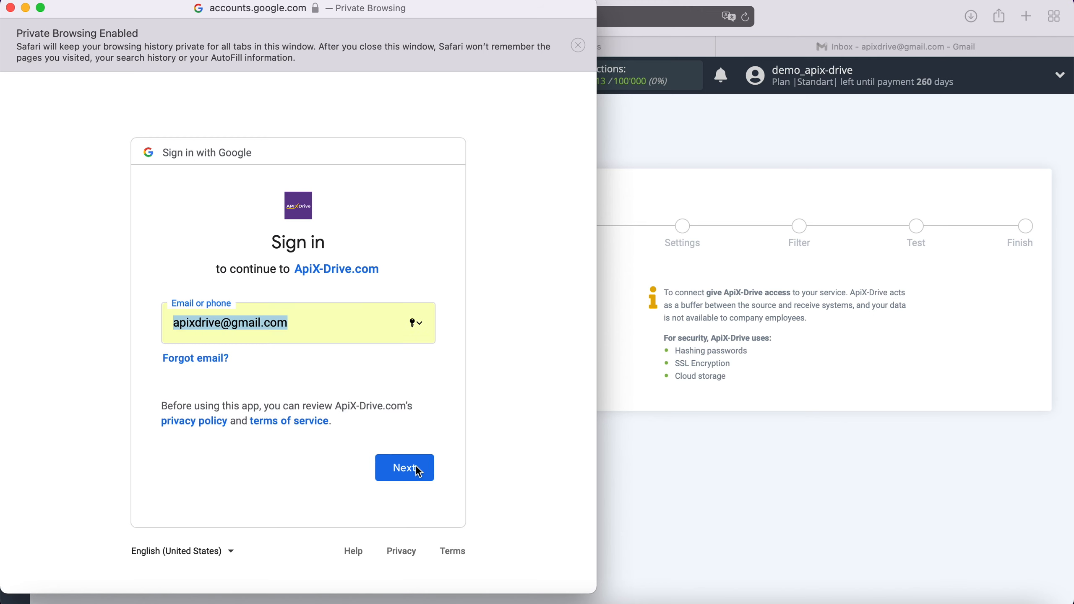
left_click(422, 469)
left_click(282, 368)
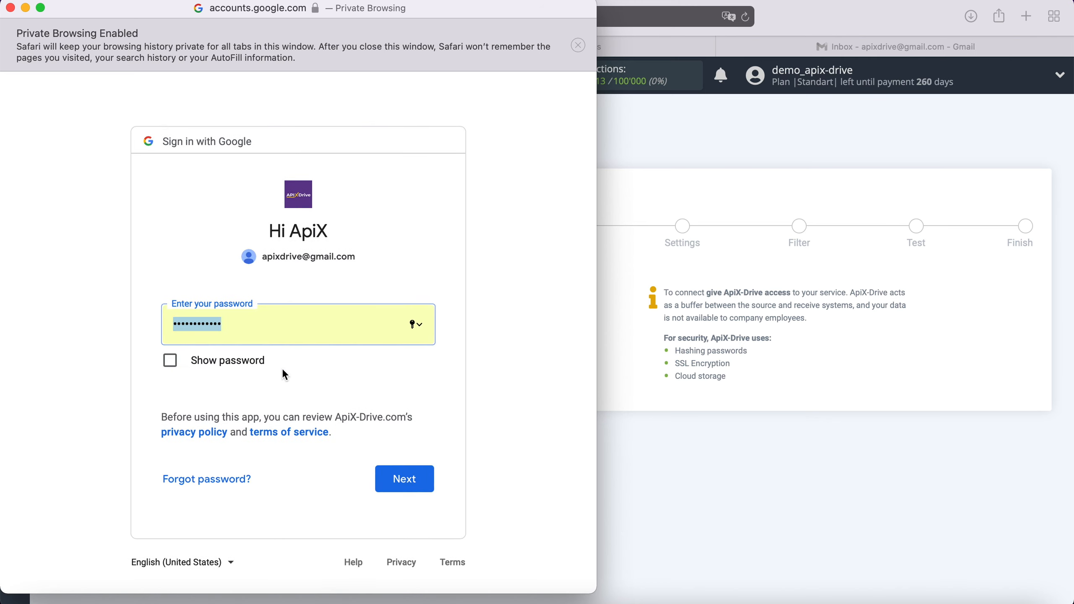
left_click(422, 482)
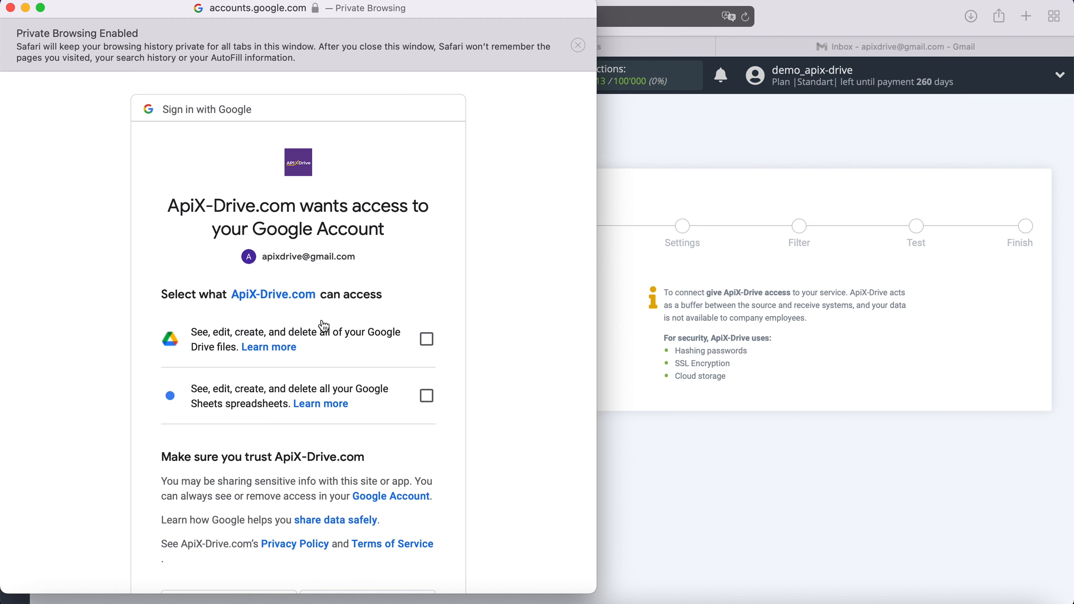
Grant access to Google Drive files and Google Sheets spreadsheets
left_click(428, 341)
left_click(427, 396)
scroll(489, 419, "down", 3)
left_click(413, 483)
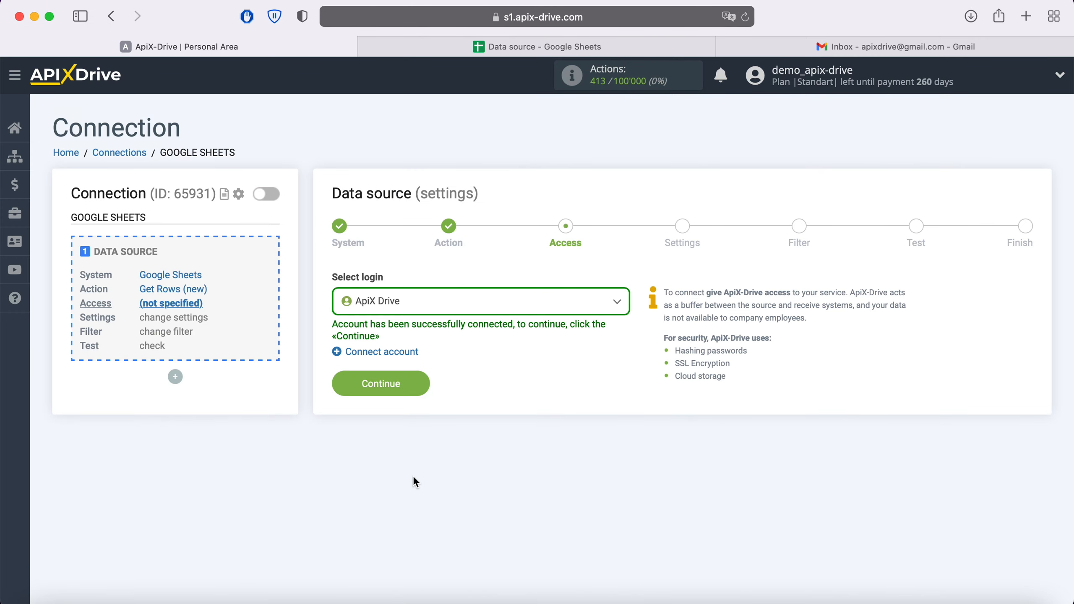
Use the ApiX Drive login and pick file and sheet 'Data source'
left_click(551, 301)
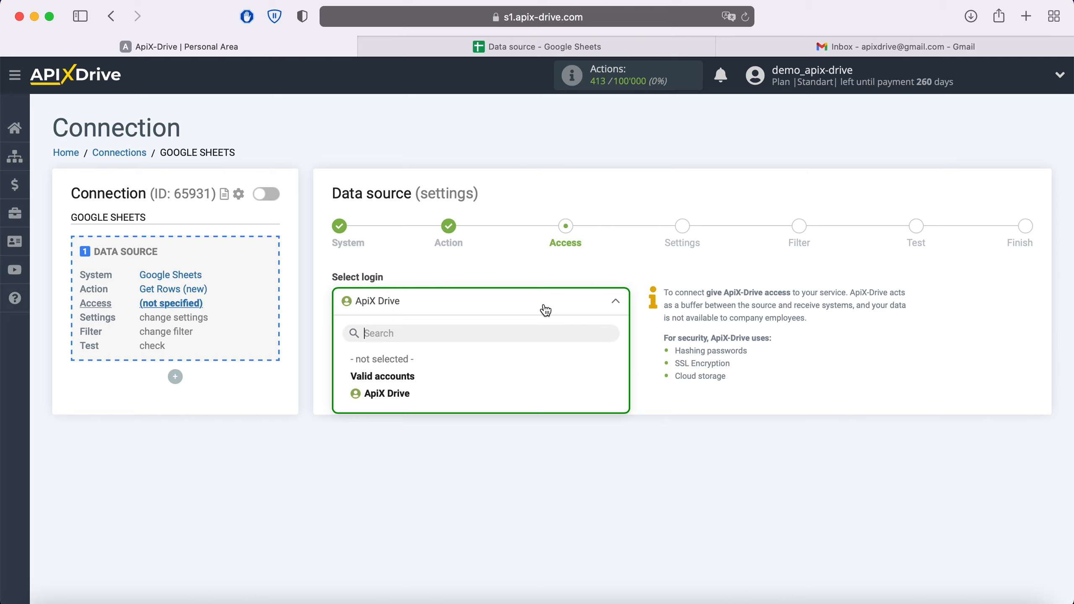
left_click(401, 392)
left_click(413, 383)
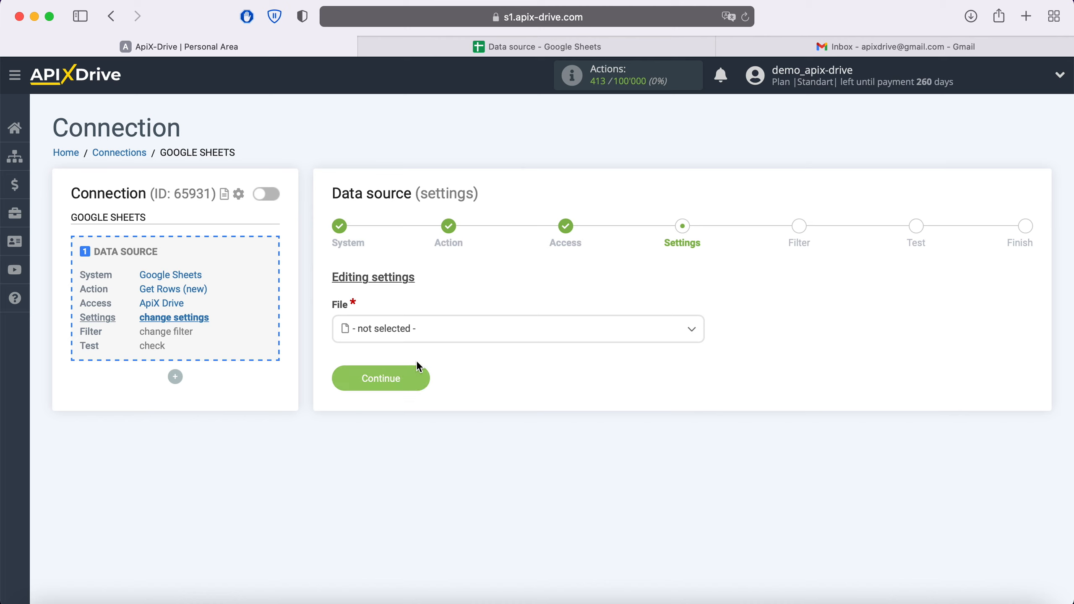
left_click(410, 333)
left_click(396, 424)
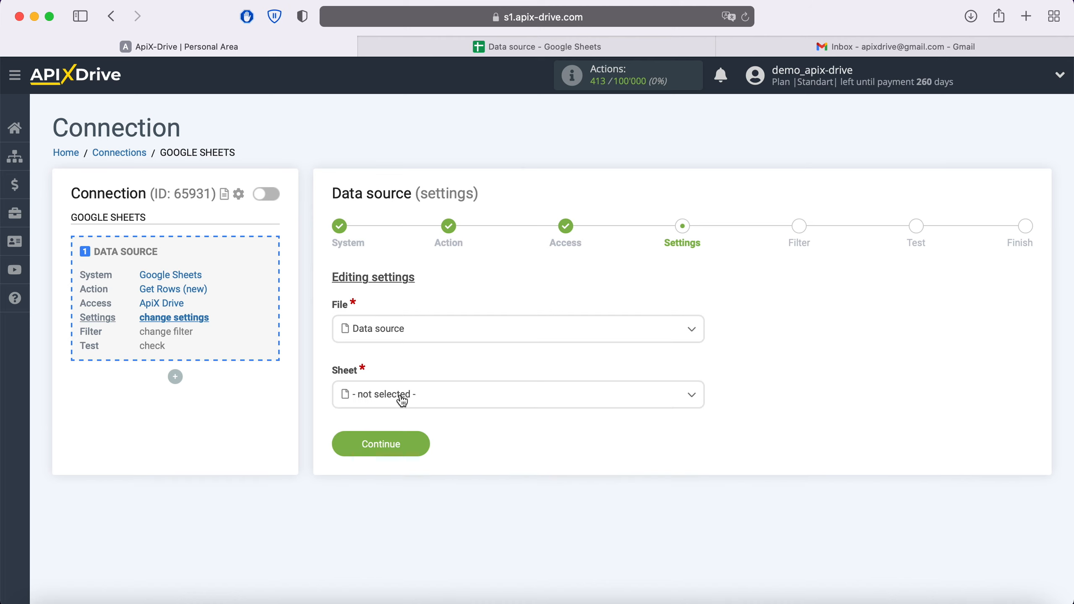
left_click(398, 395)
left_click(401, 475)
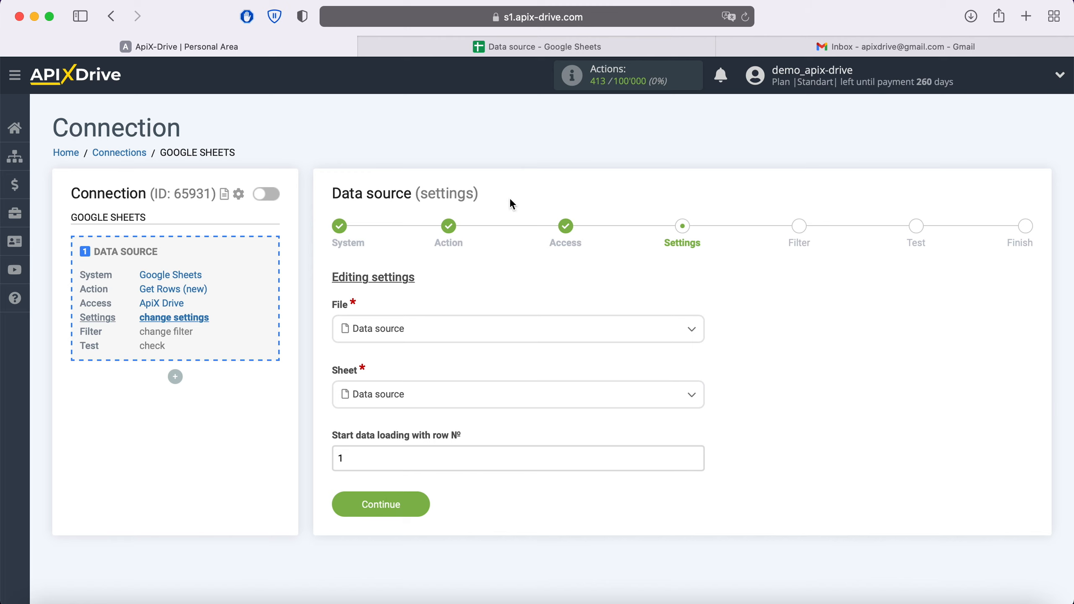
Set the start row to 2 and save the source settings
left_click(506, 42)
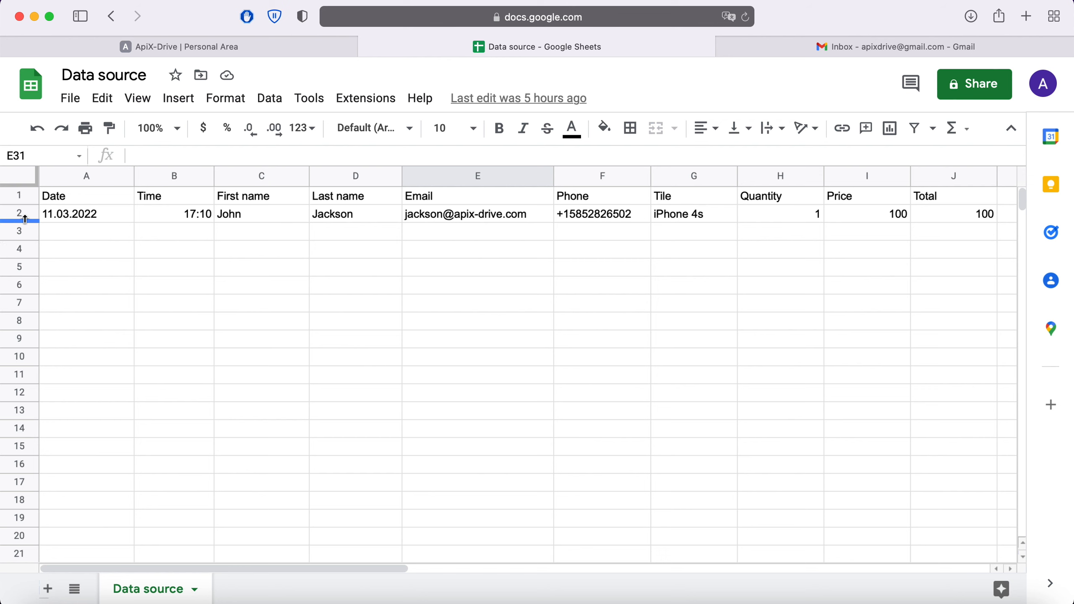
left_click(211, 48)
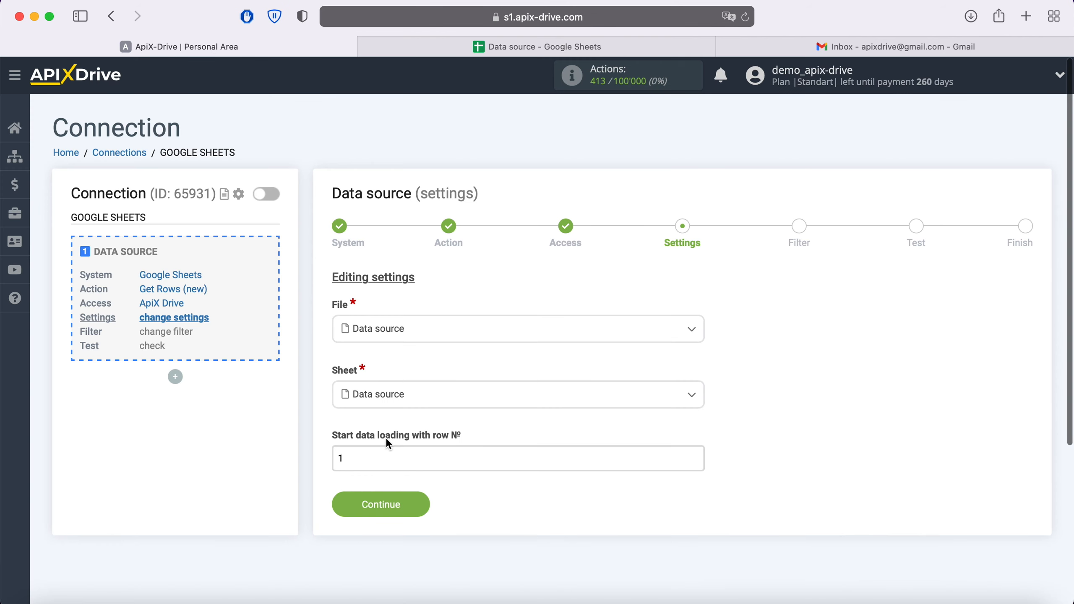
left_click(358, 459)
key("BackSpace")
type("2")
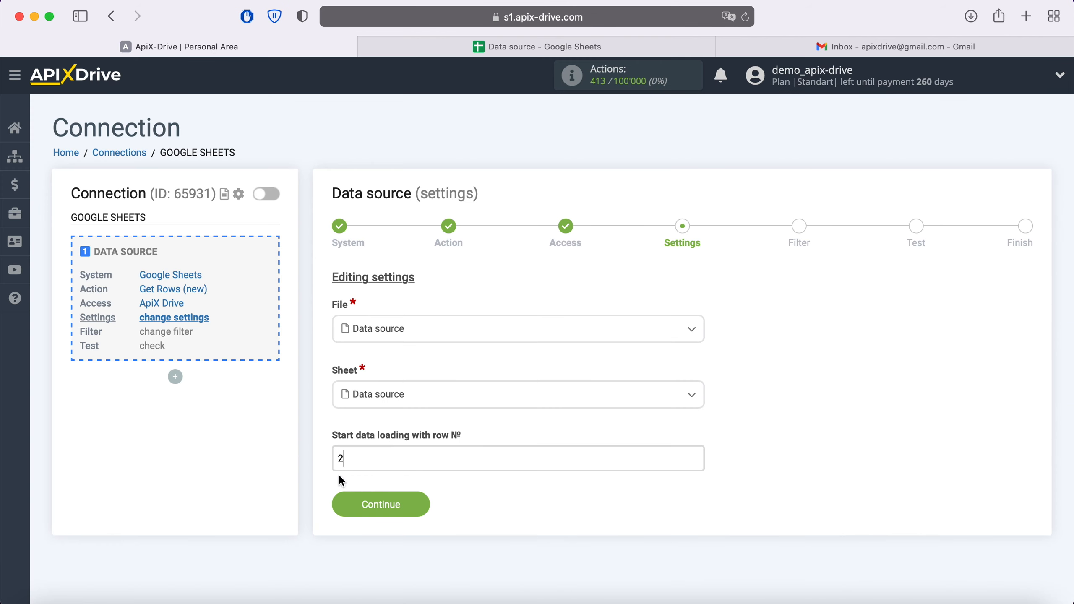
left_click(427, 503)
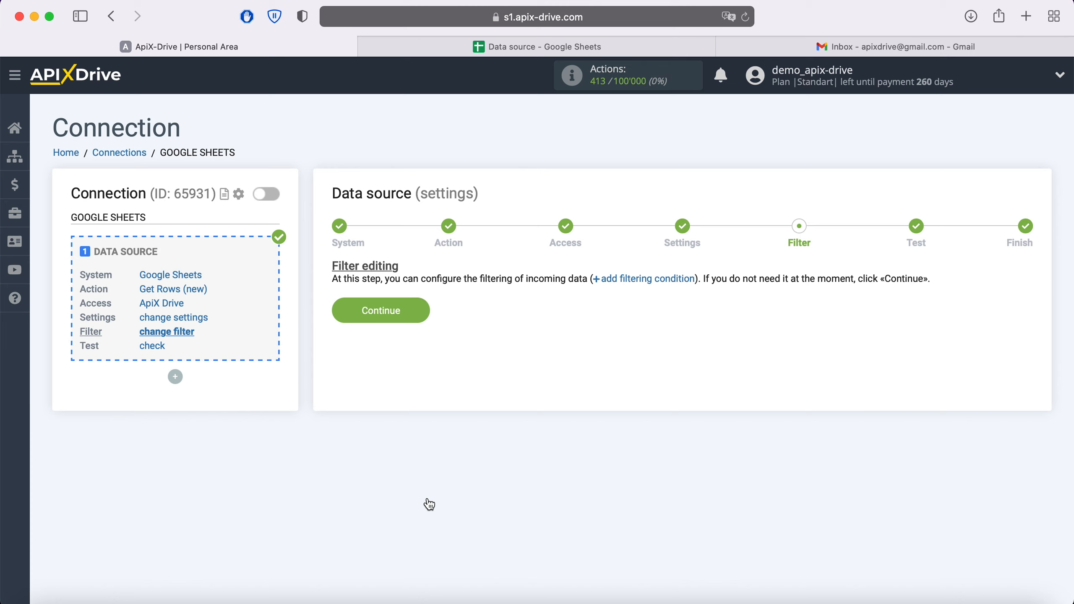
Skip filtering and accept the row-2 test data to finish the source
left_click(421, 309)
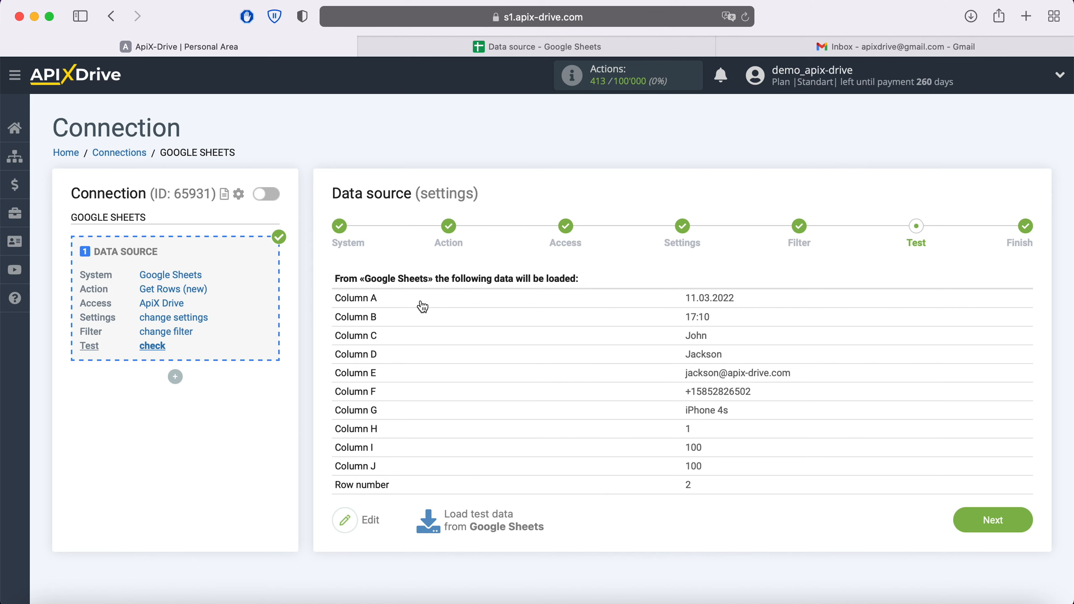
left_click(1015, 520)
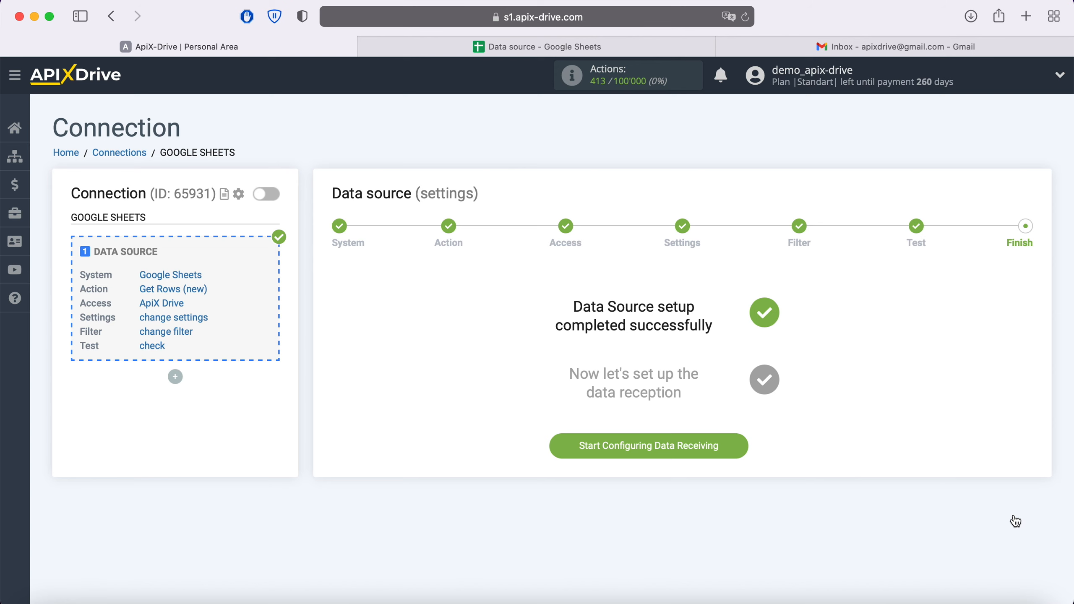
Begin data receiving and choose Gmail (receive) as the destination system
left_click(733, 449)
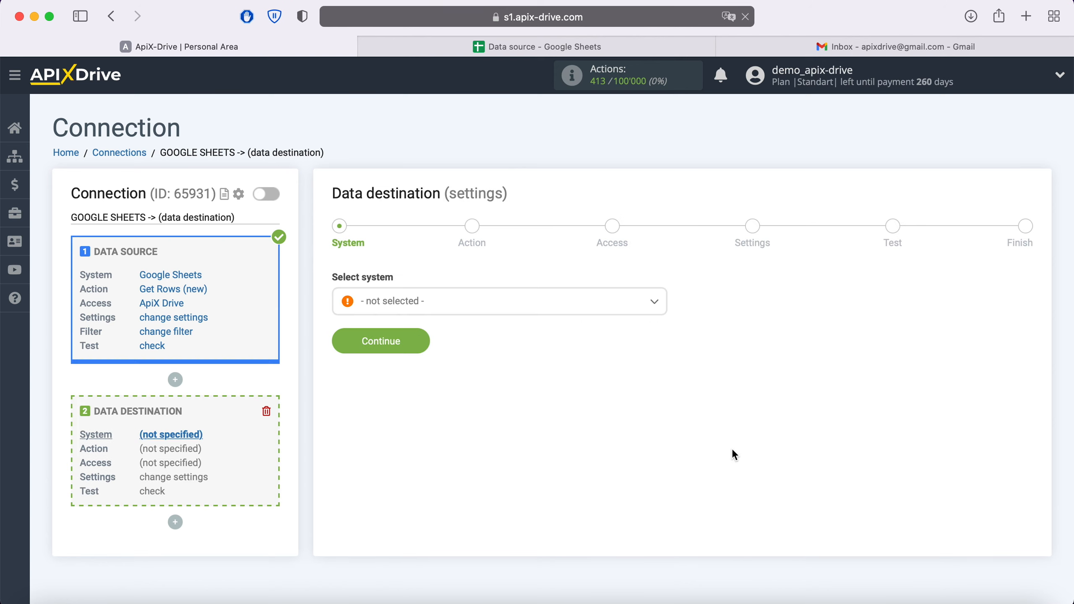
left_click(585, 309)
scroll(550, 381, "down", 3)
scroll(543, 404, "down", 15)
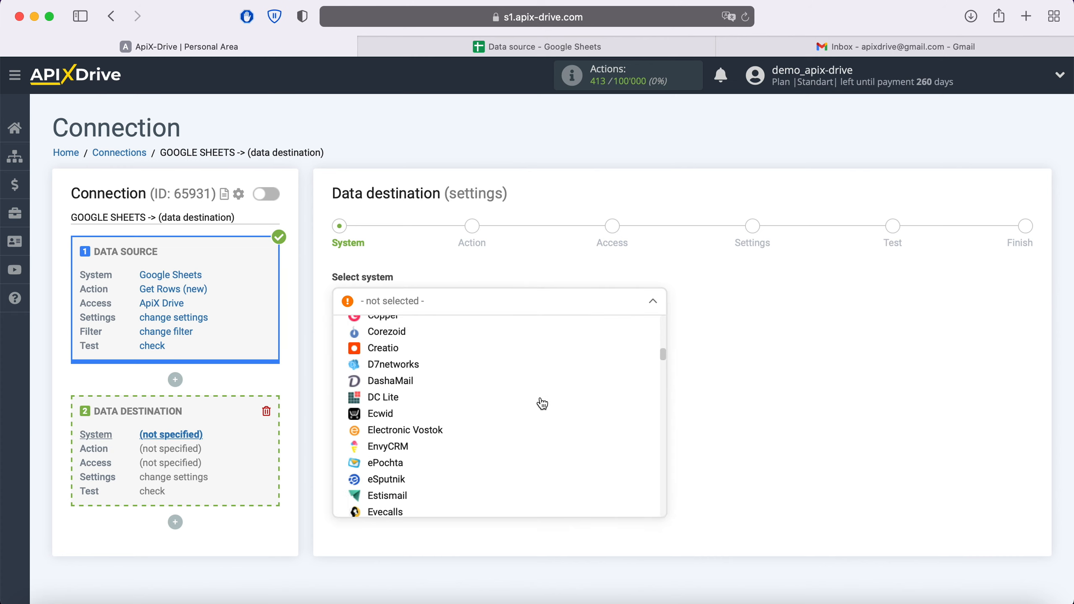
left_click(402, 382)
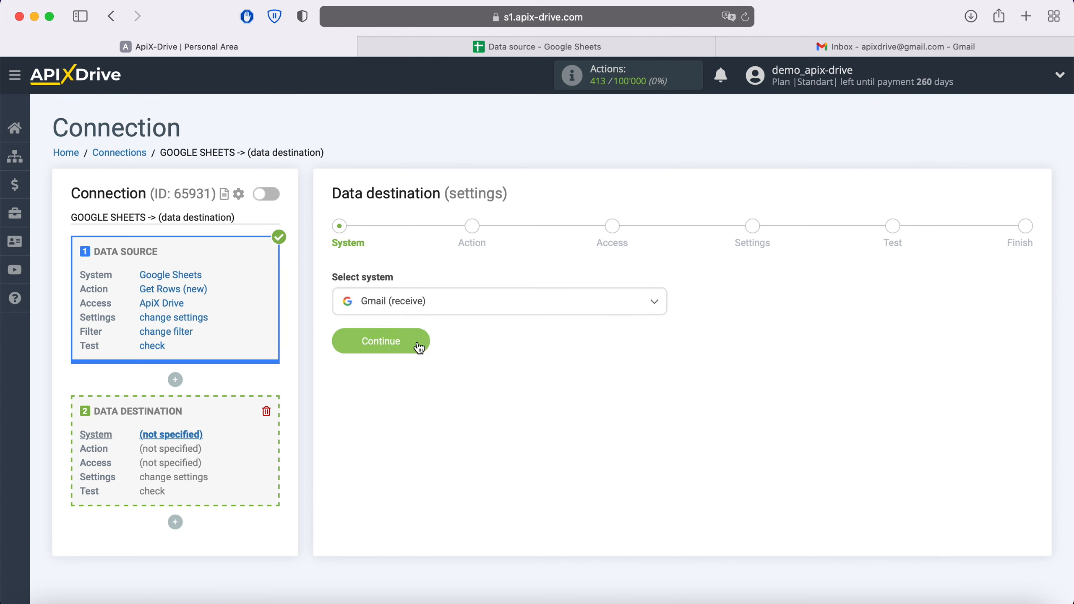
left_click(421, 342)
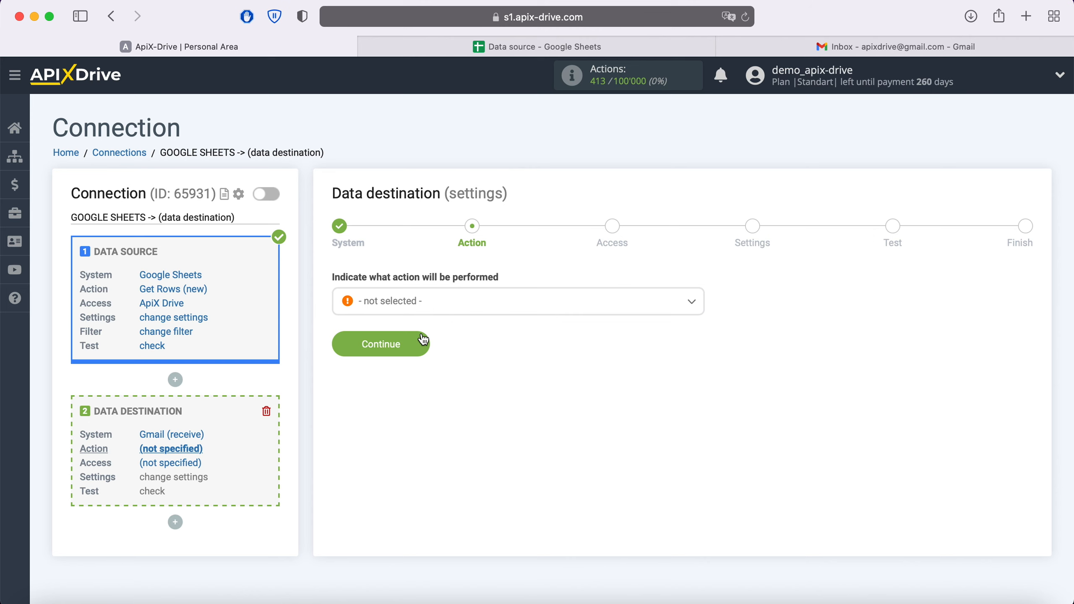
Set the destination action to Send Email
left_click(434, 313)
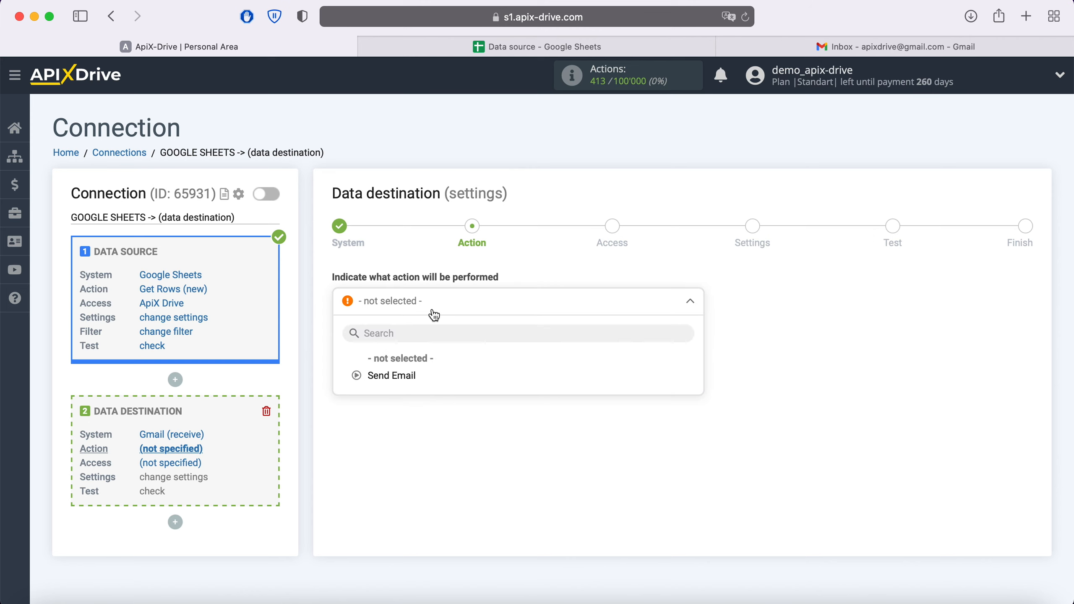
left_click(416, 375)
left_click(420, 348)
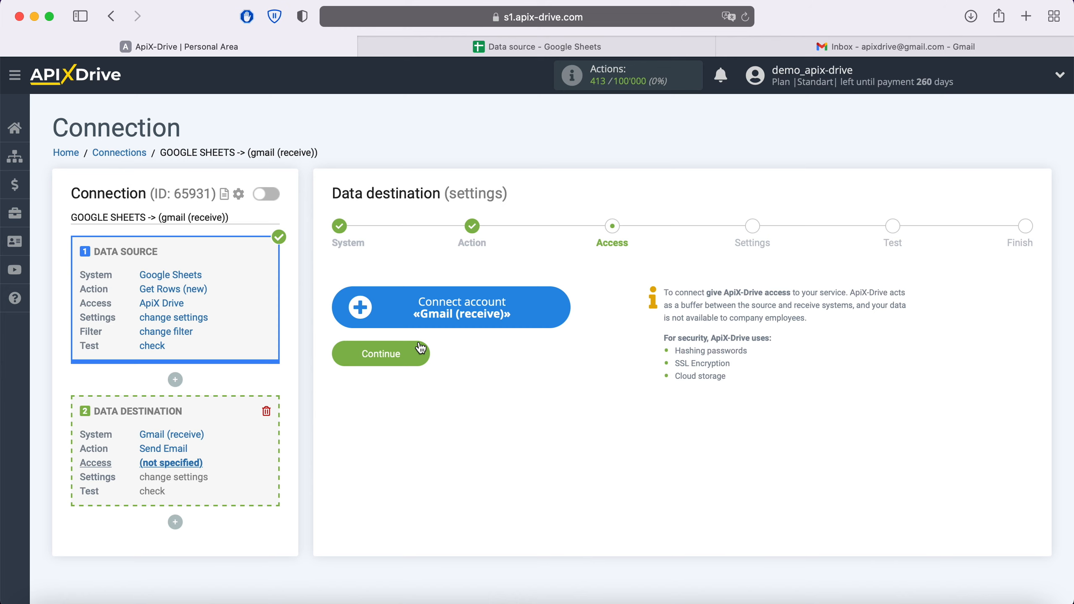
Connect the ApiX Drive Google account to Gmail with permission to send email
left_click(558, 302)
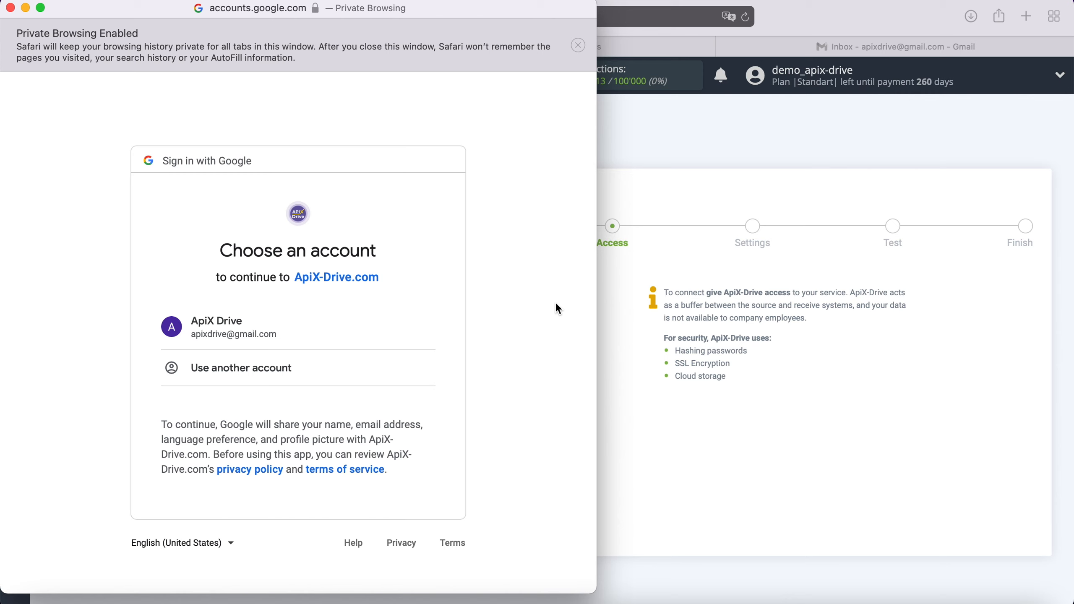
left_click(311, 335)
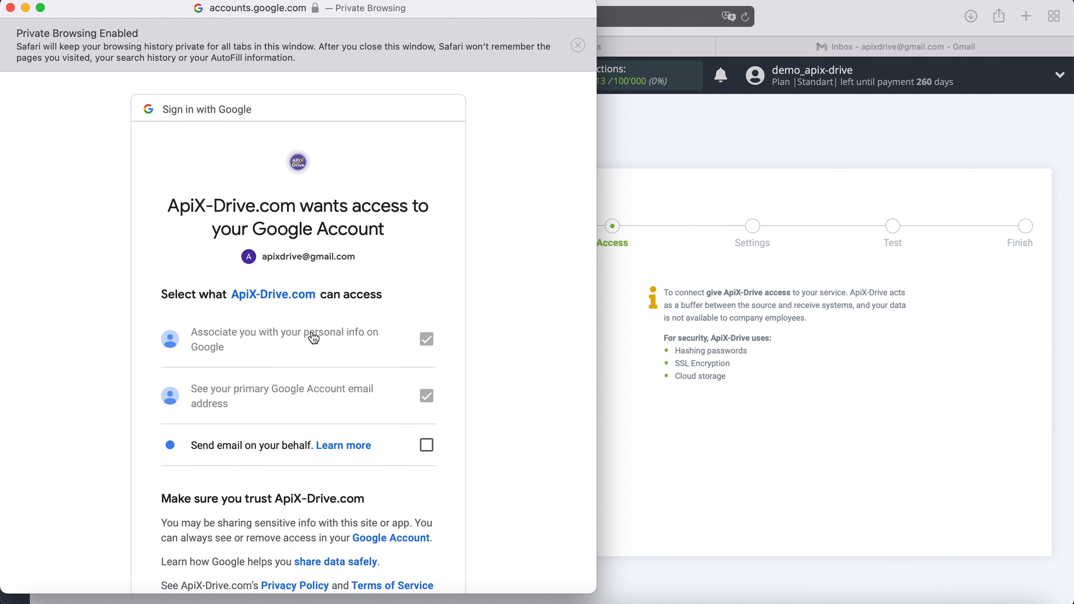
left_click(426, 446)
scroll(507, 416, "down", 2)
scroll(505, 413, "down", 2)
left_click(408, 485)
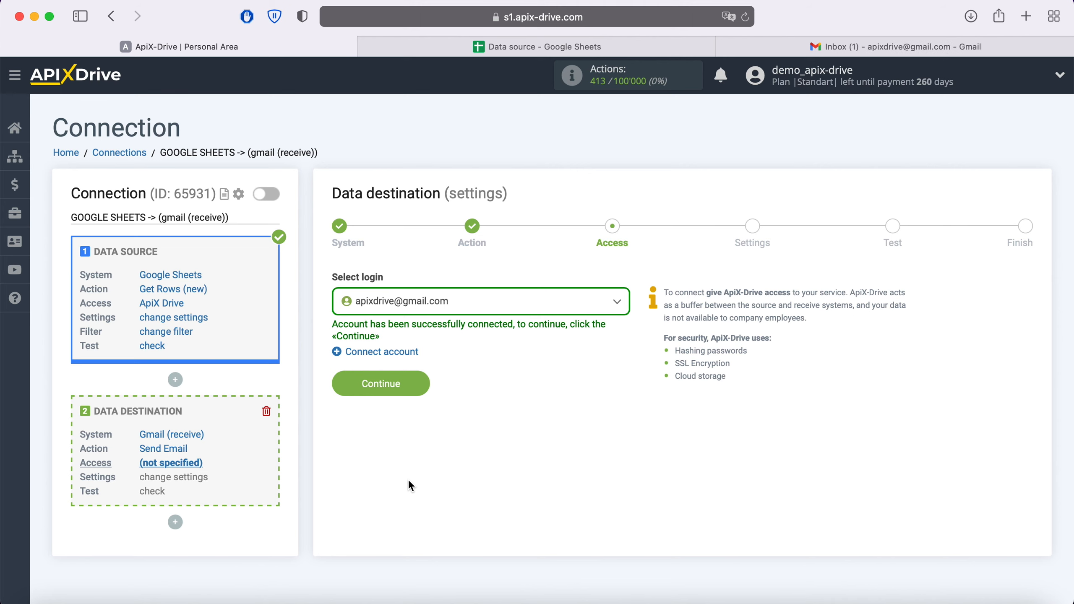
Select the connected Gmail login for the destination
left_click(470, 303)
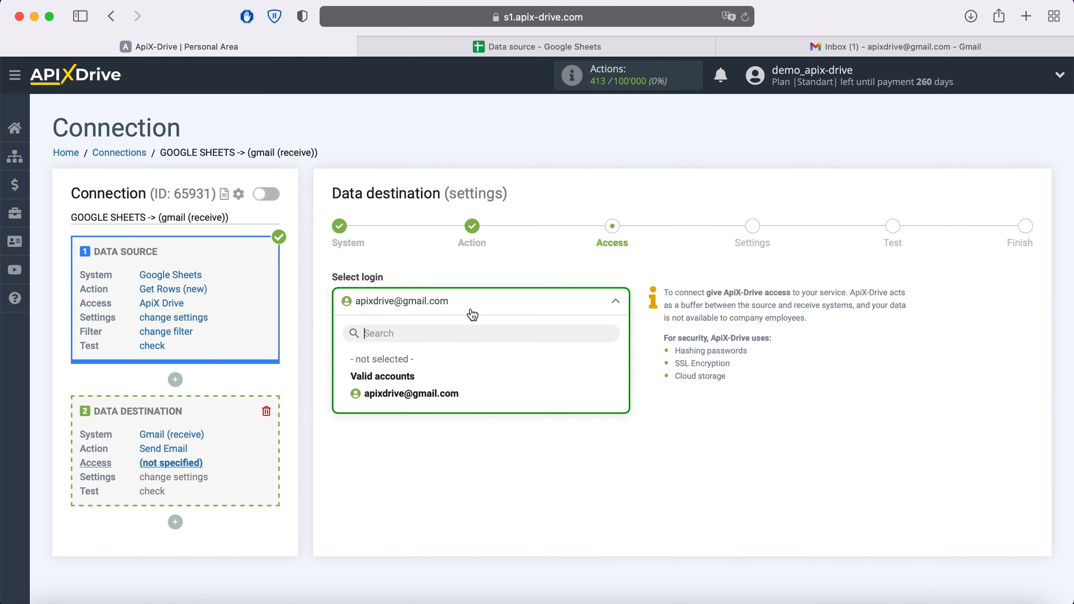
left_click(433, 391)
left_click(424, 388)
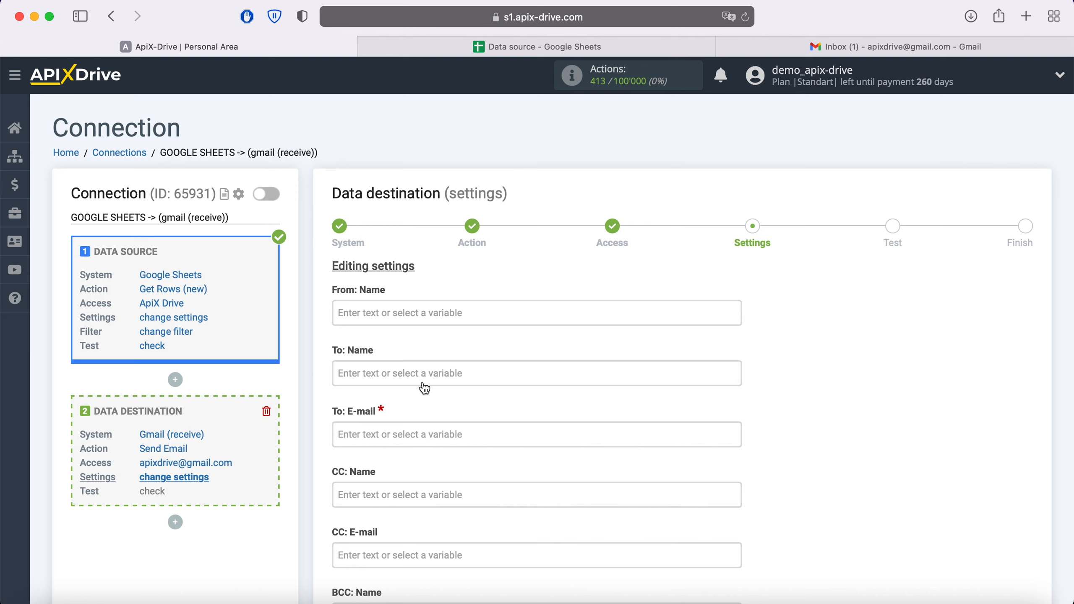
Replace the Column E recipient variable with the account's own Gmail address
left_click(396, 435)
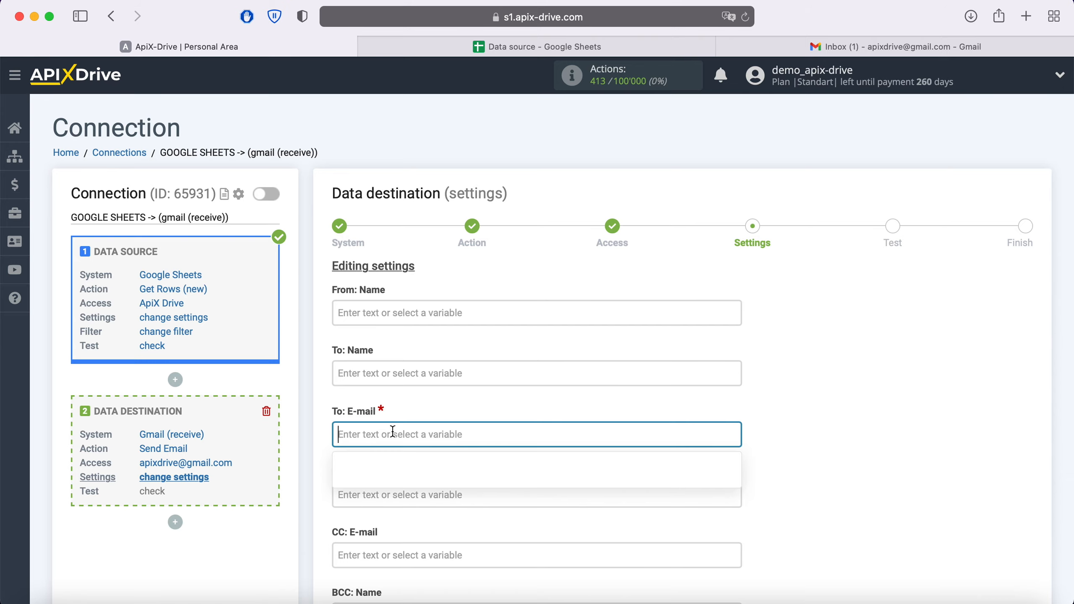
scroll(394, 436, "down", 6)
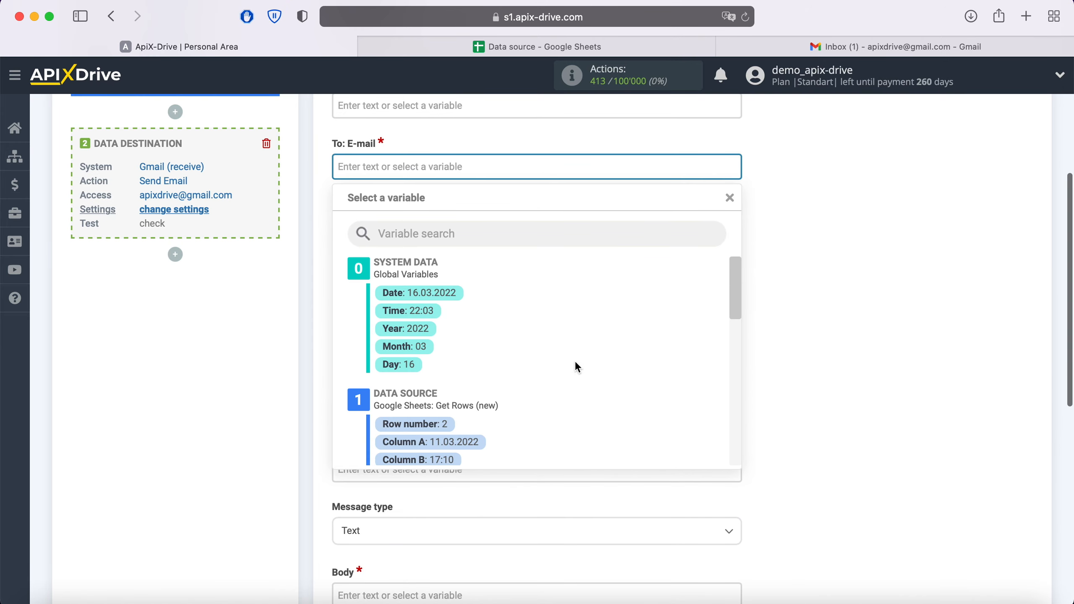
scroll(576, 363, "down", 3)
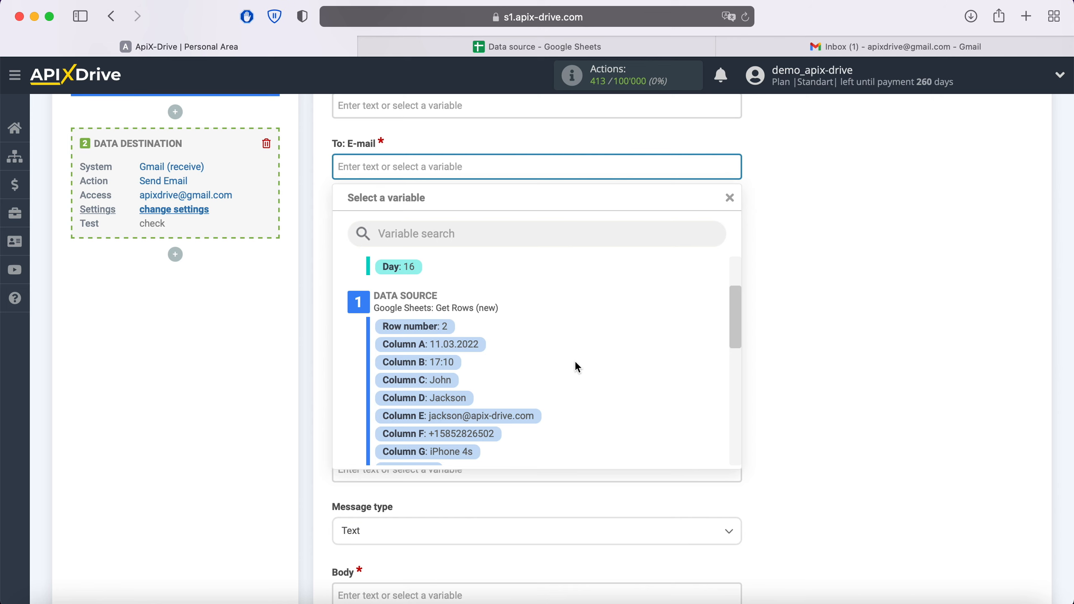
left_click(523, 417)
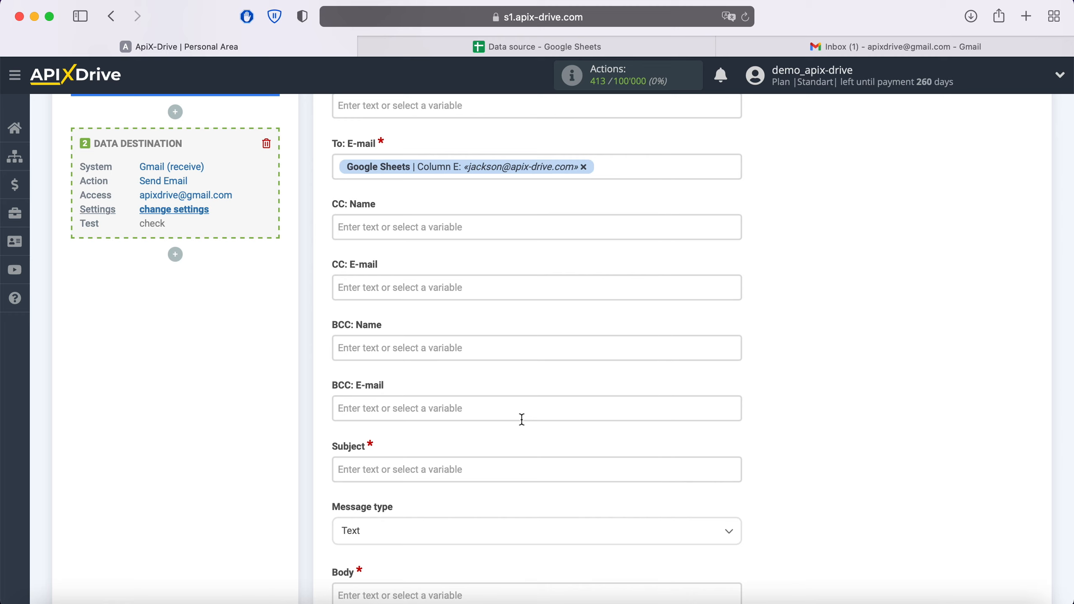
left_click(584, 167)
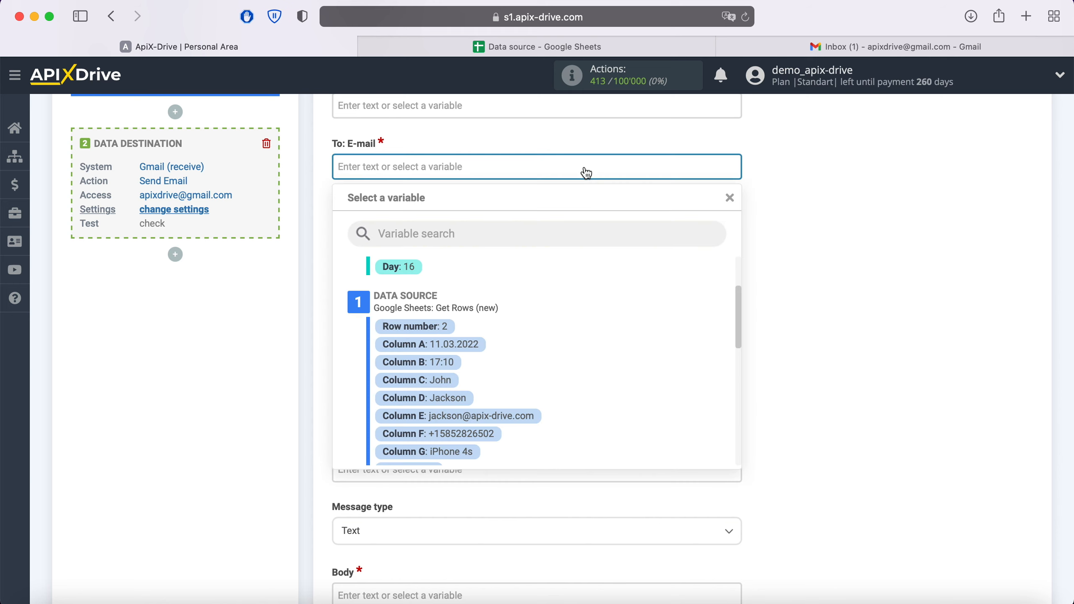
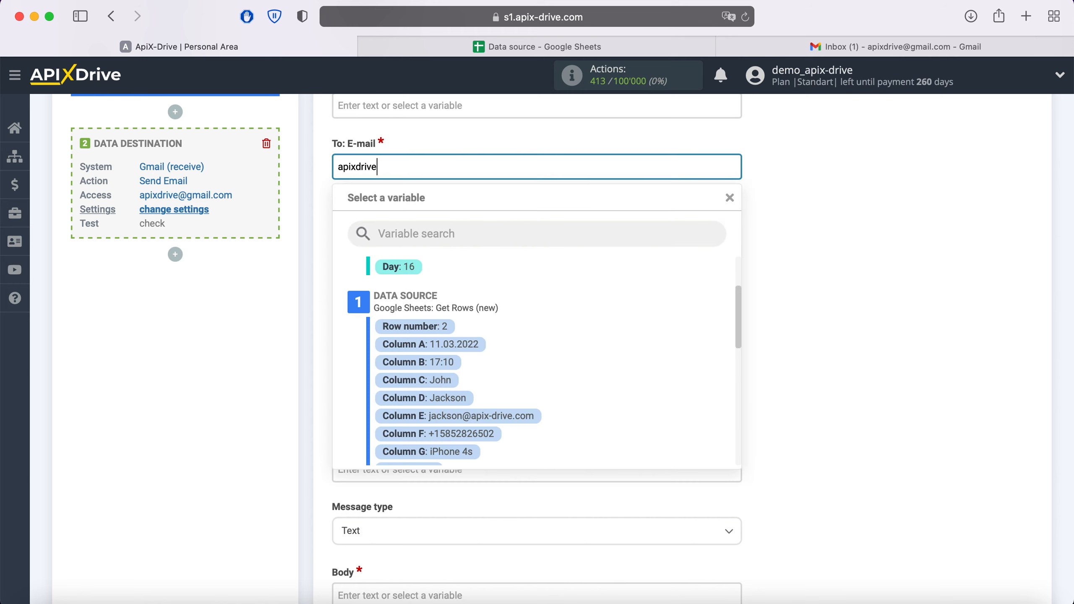
Set the subject to 'New row' followed by Column C and Column D values
left_click(930, 233)
scroll(930, 232, "down", 5)
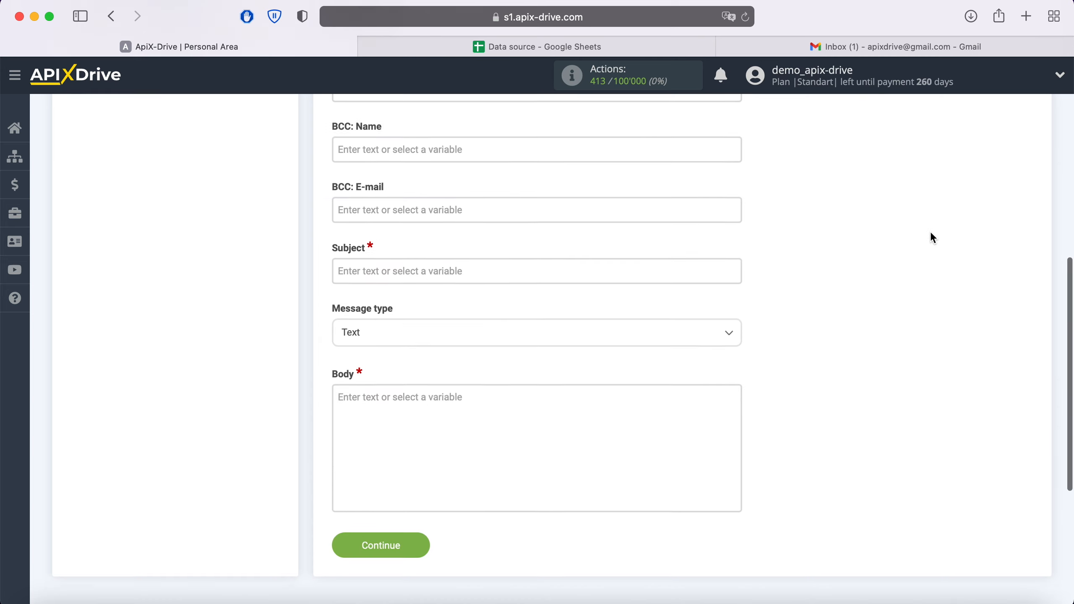
left_click(470, 263)
scroll(467, 266, "down", 2)
type("N")
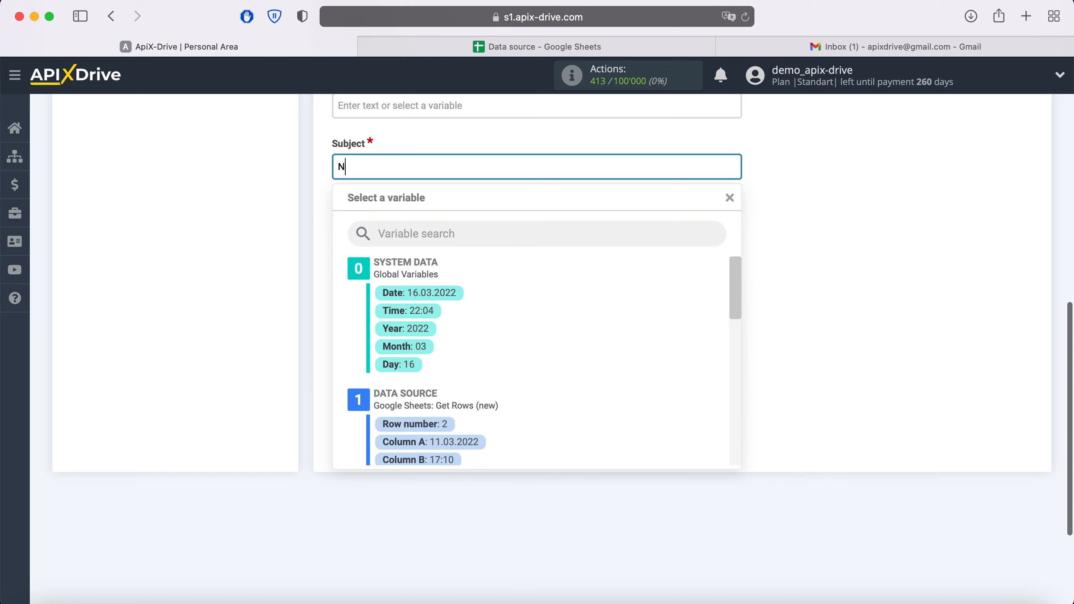
type("ew row")
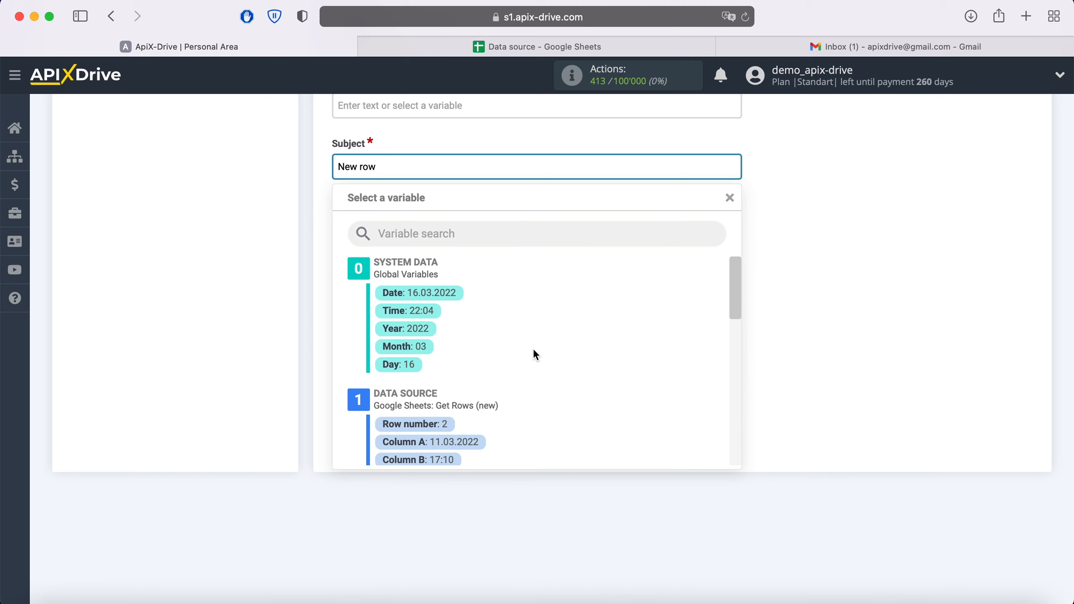
scroll(536, 355, "down", 4)
left_click(440, 303)
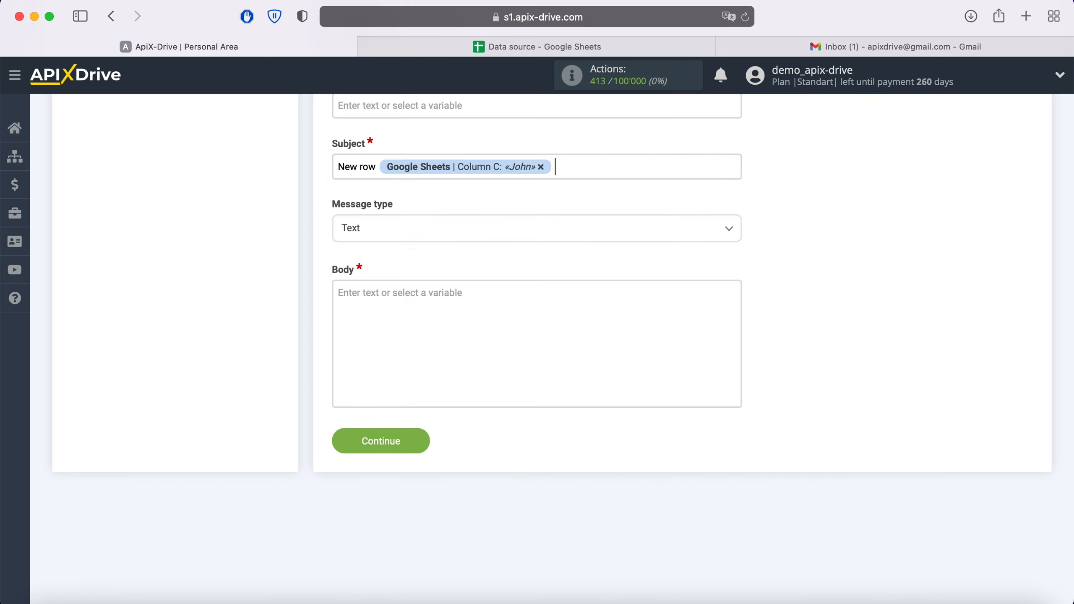
left_click(570, 176)
left_click(463, 319)
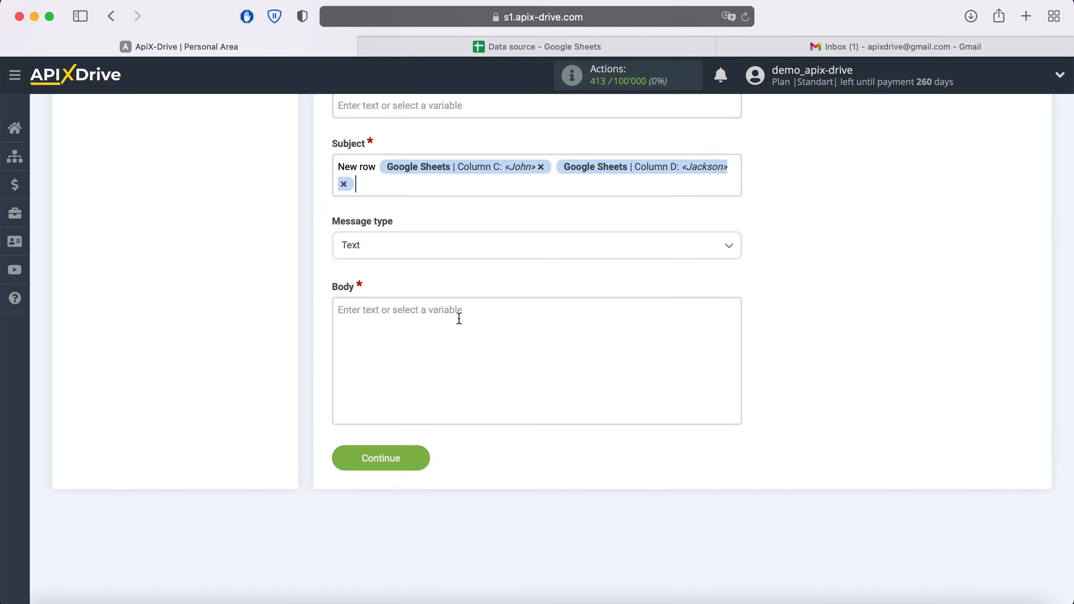
Start the email body with the text 'New row'
left_click(414, 328)
scroll(414, 328, "down", 5)
type("New row")
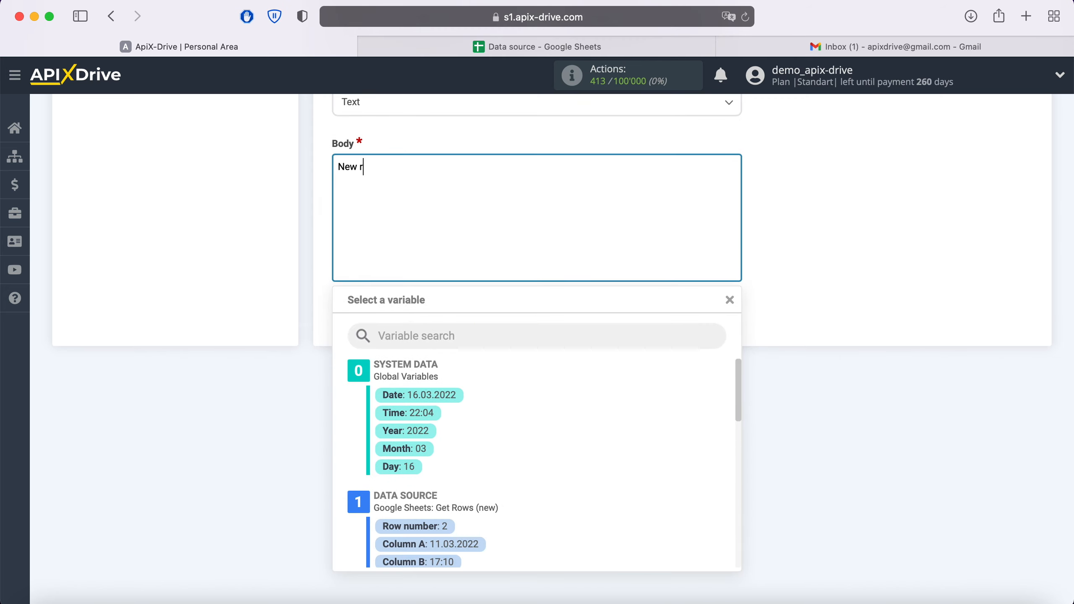
Add Column A date and Column B time, then a Name line with Columns C and D
left_click(450, 545)
left_click(602, 167)
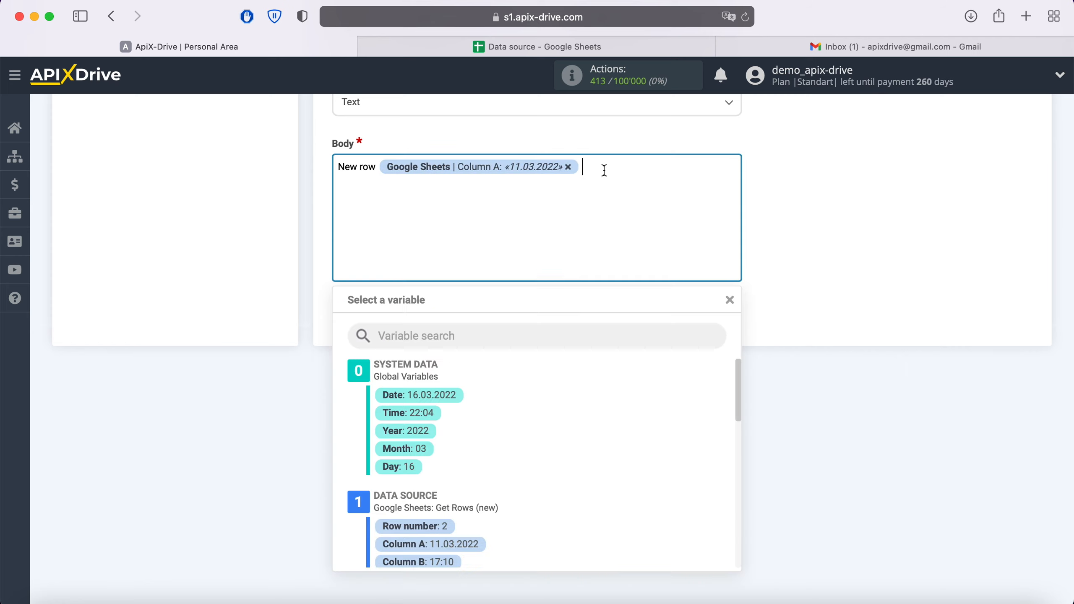
left_click(453, 562)
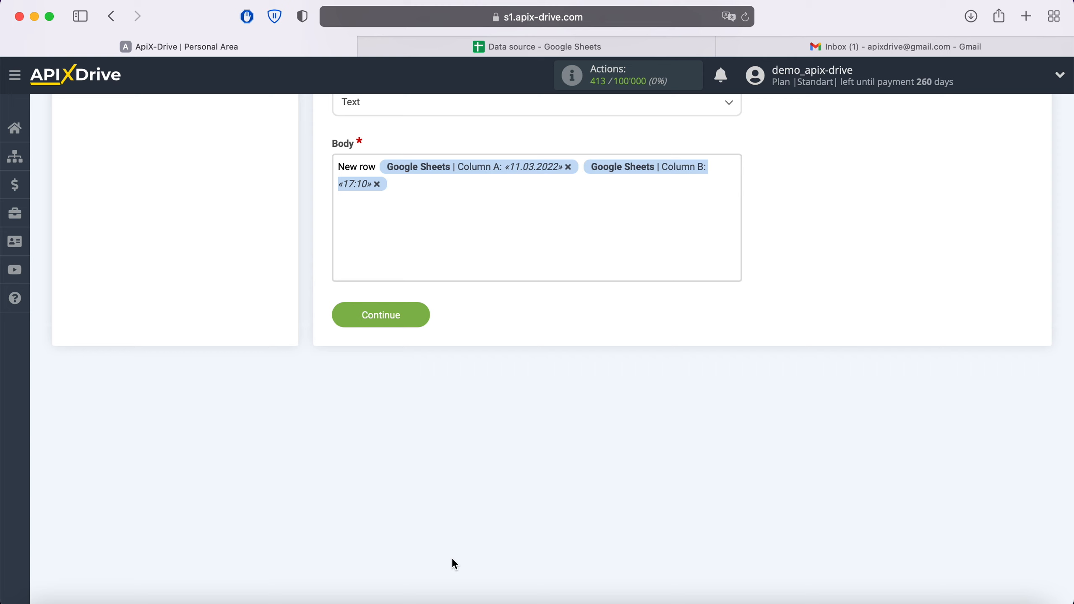
key("Return")
type("Name")
left_click(400, 196)
scroll(564, 455, "down", 8)
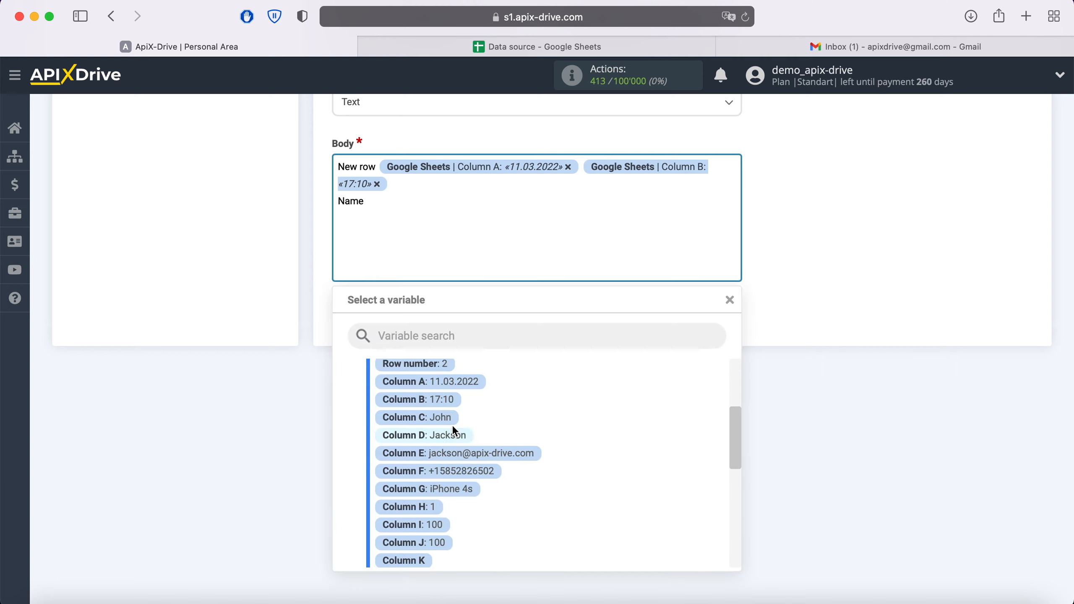
left_click(447, 419)
left_click(550, 220)
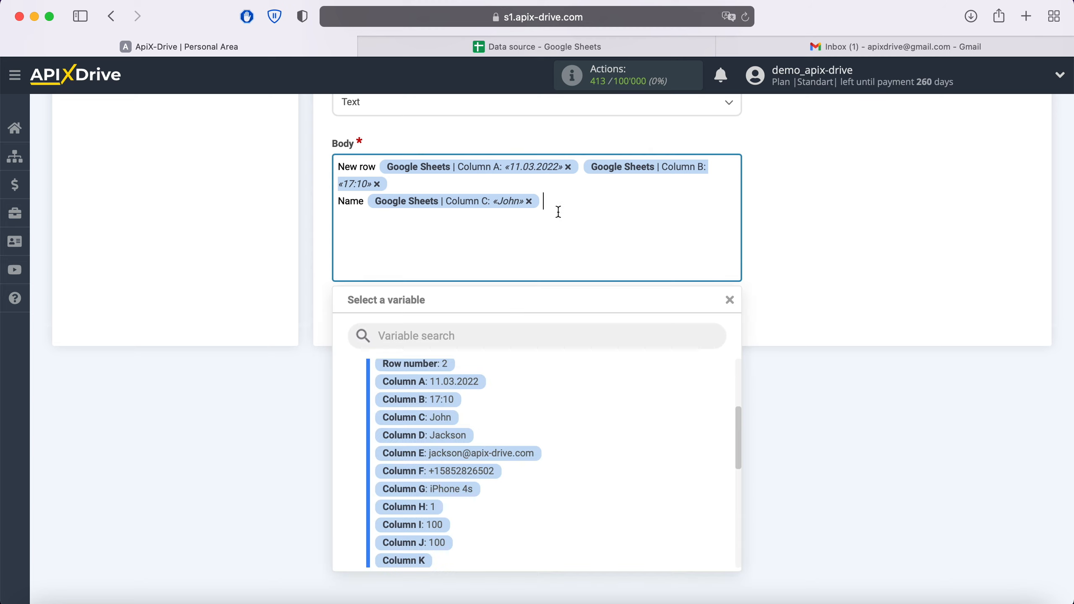
left_click(453, 435)
Add an Email line with Column E and a Phone line with Column F
key("Return")
type("Email")
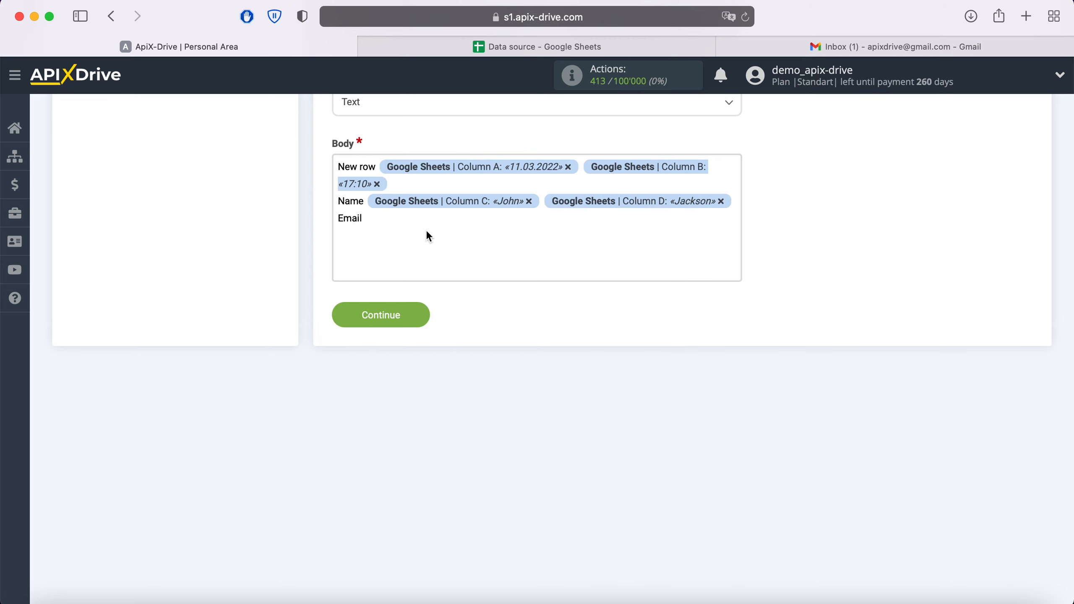
left_click(416, 217)
left_click(479, 455)
key("Return")
type("P")
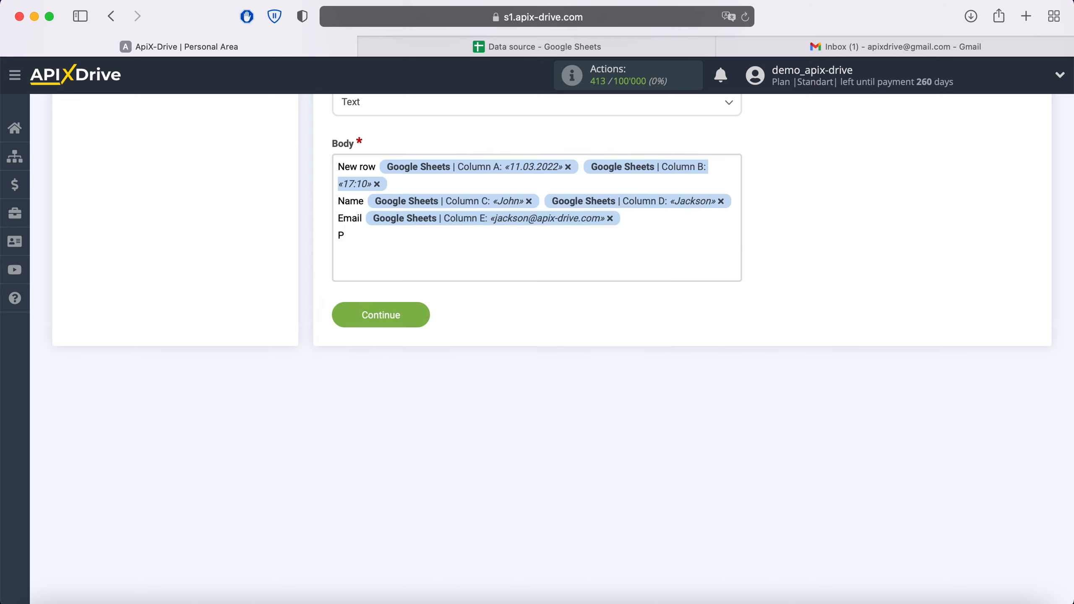
type("hone")
left_click(392, 237)
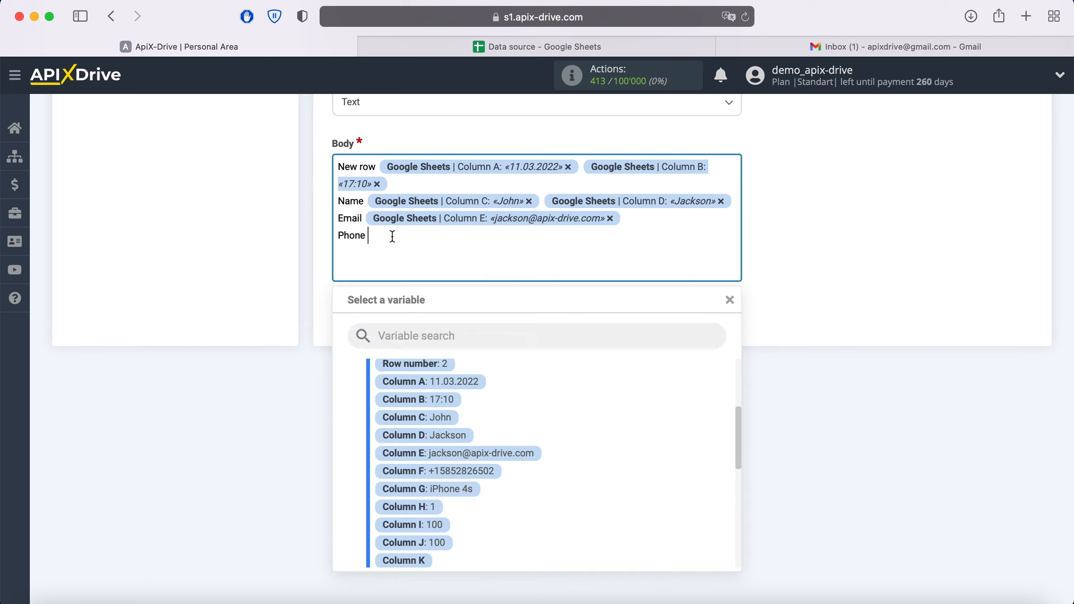
left_click(477, 470)
Add Product (Column G) and Price (Column I) lines, then save the email settings
key("Return")
type("Pr")
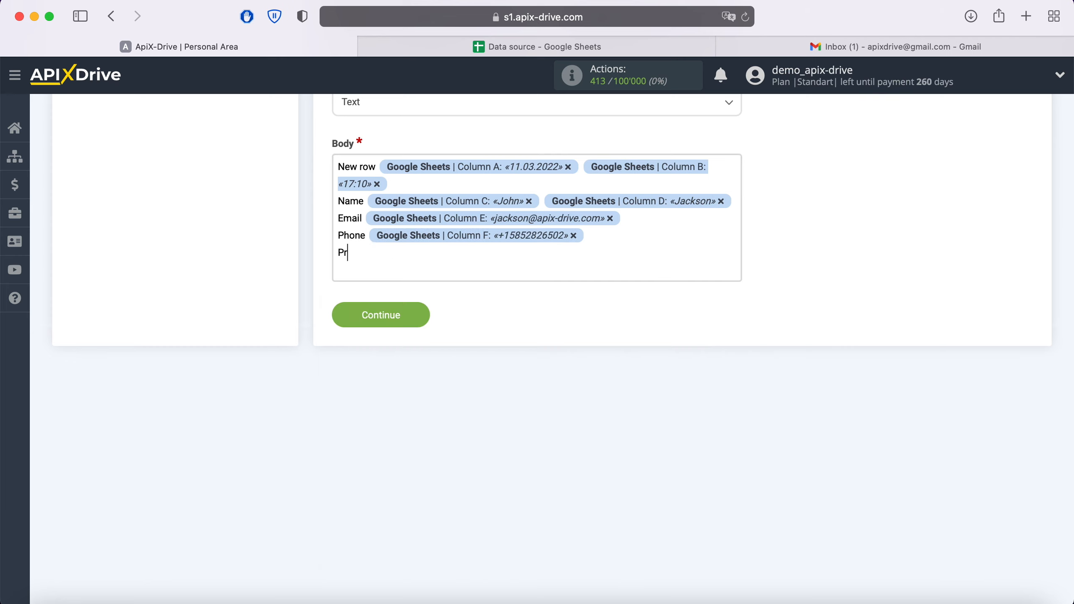
type("oduct")
left_click(415, 263)
left_click(482, 492)
key("Return")
type("Pri")
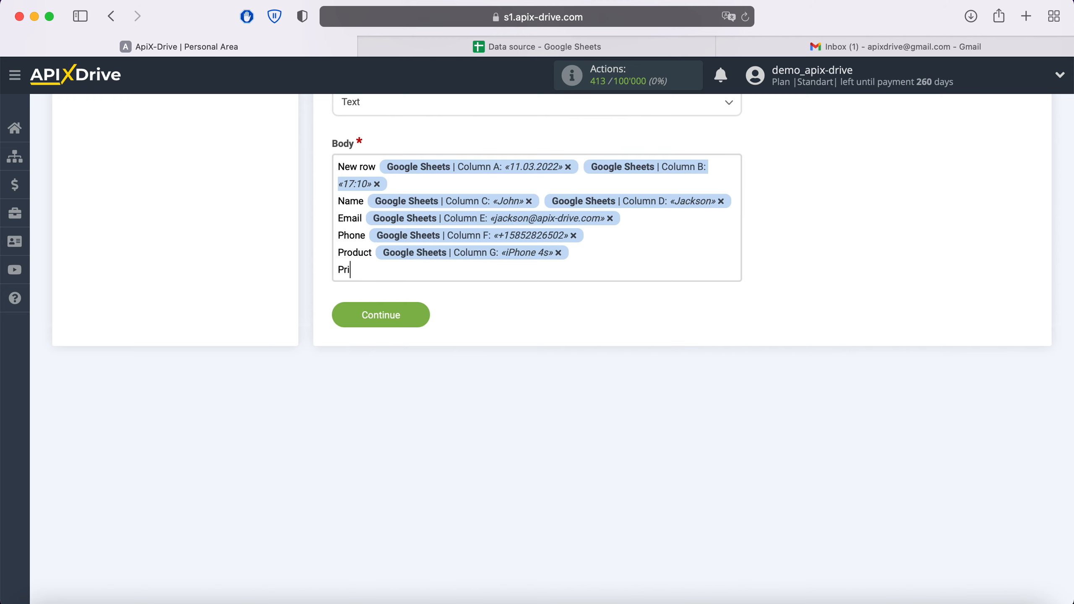
type("ce")
left_click(400, 262)
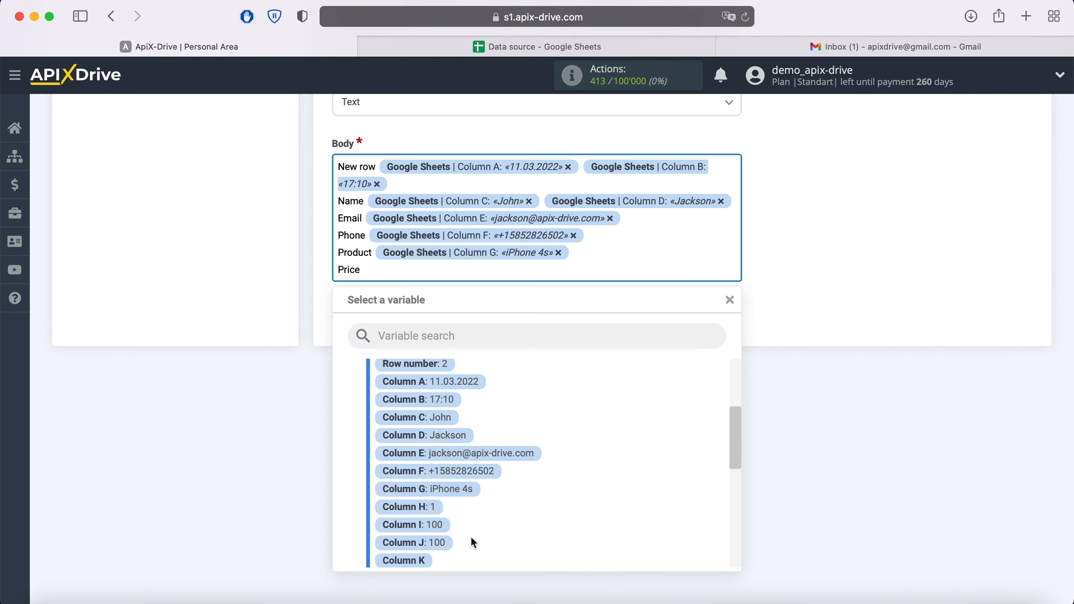
left_click(434, 524)
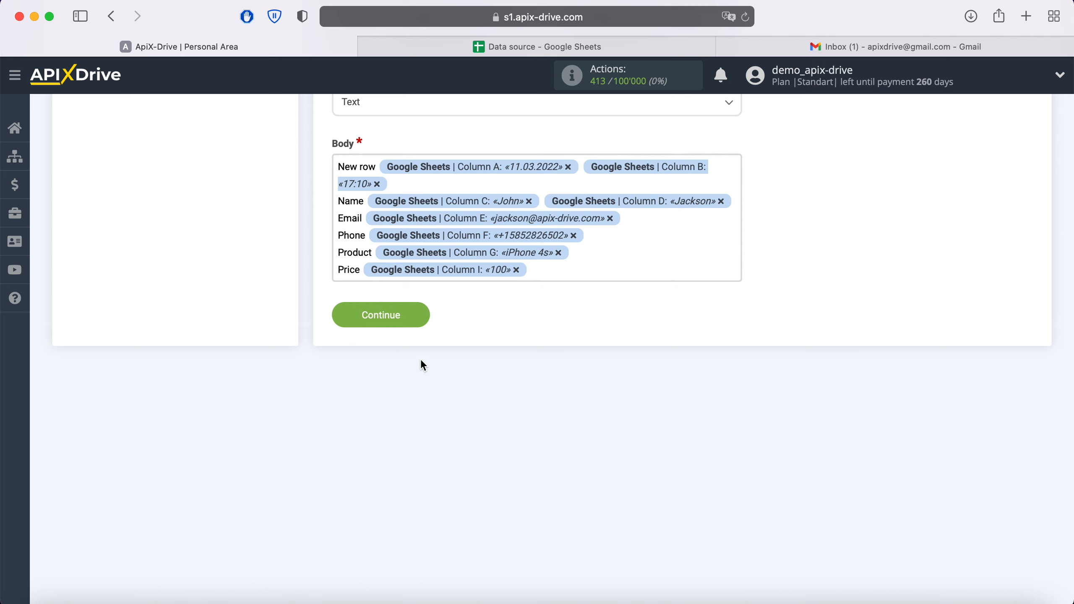
left_click(420, 314)
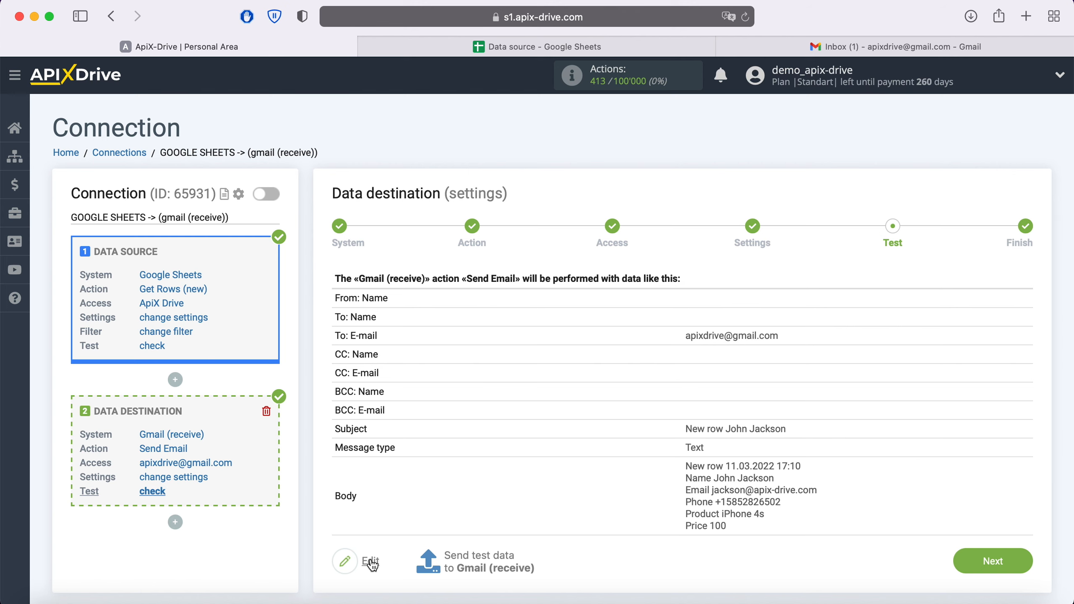
Send the test email to Gmail and check the 'New row' message in the inbox
left_click(490, 565)
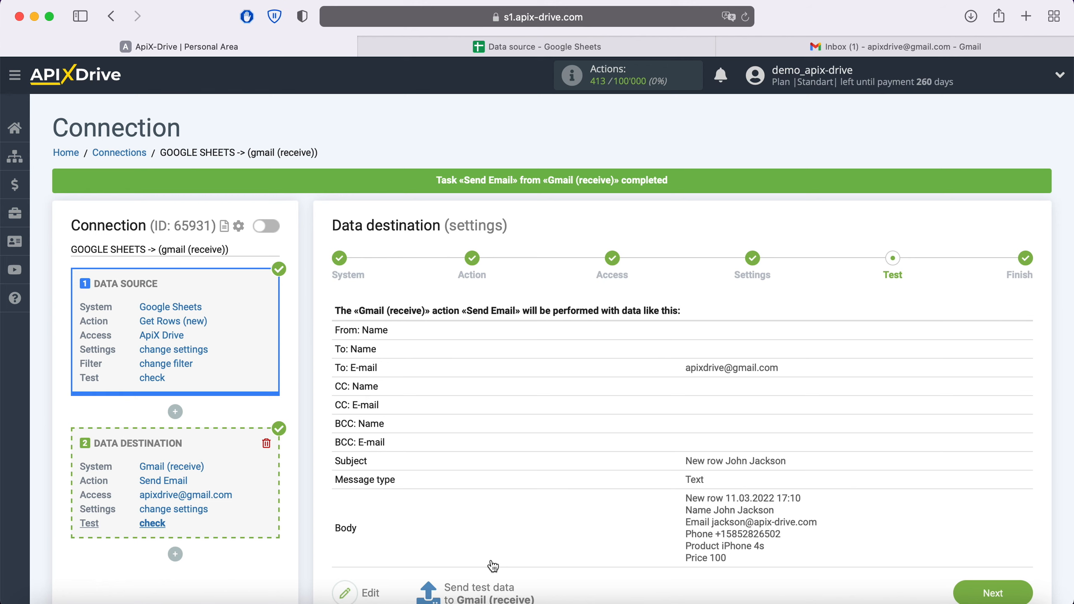
left_click(823, 43)
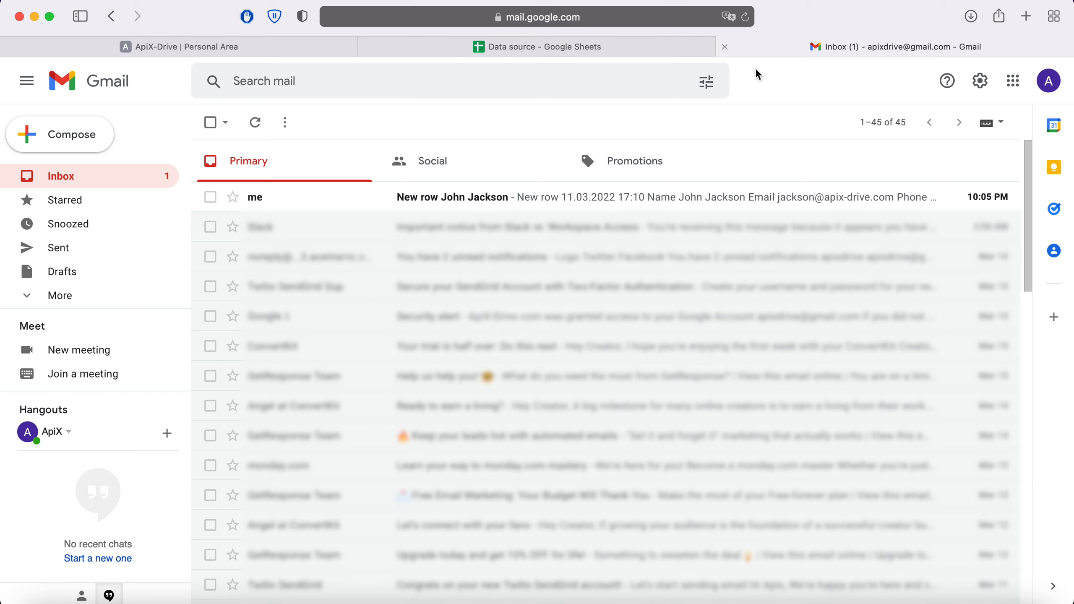
Open the received test email to confirm its sheet-filled body, then return to the ApiX-Drive test page
left_click(491, 197)
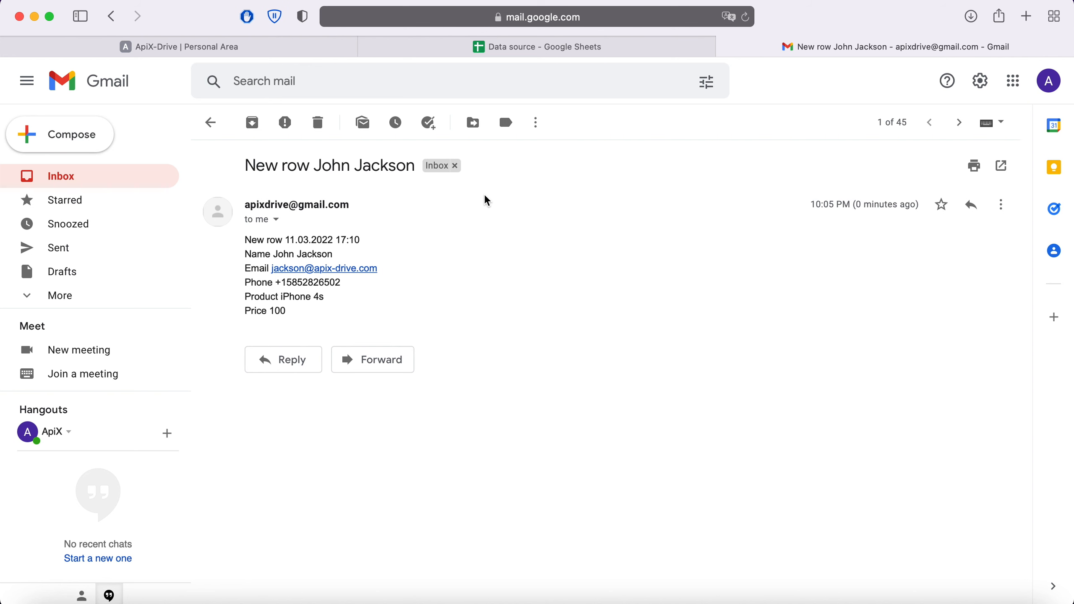
left_click(230, 45)
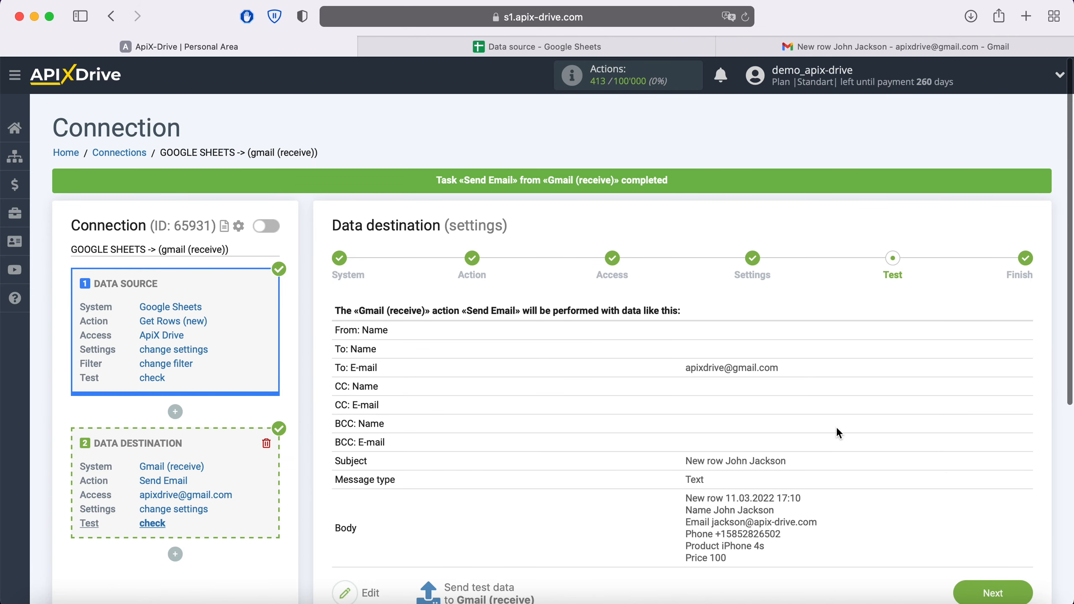
Finish the Gmail destination setup and enable auto-update for the connection
scroll(871, 458, "down", 1)
left_click(990, 572)
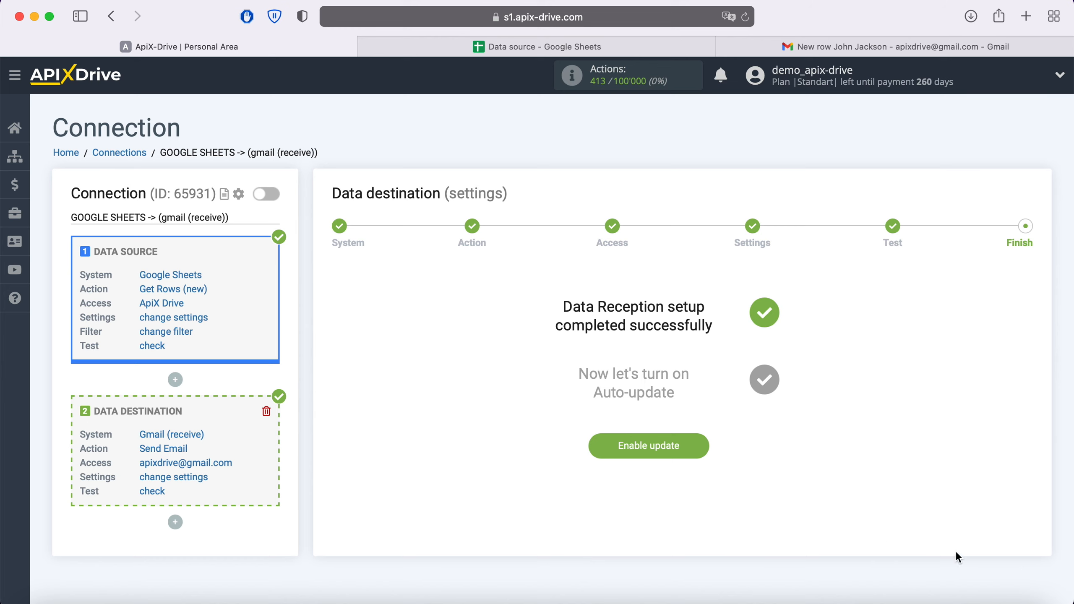
left_click(693, 446)
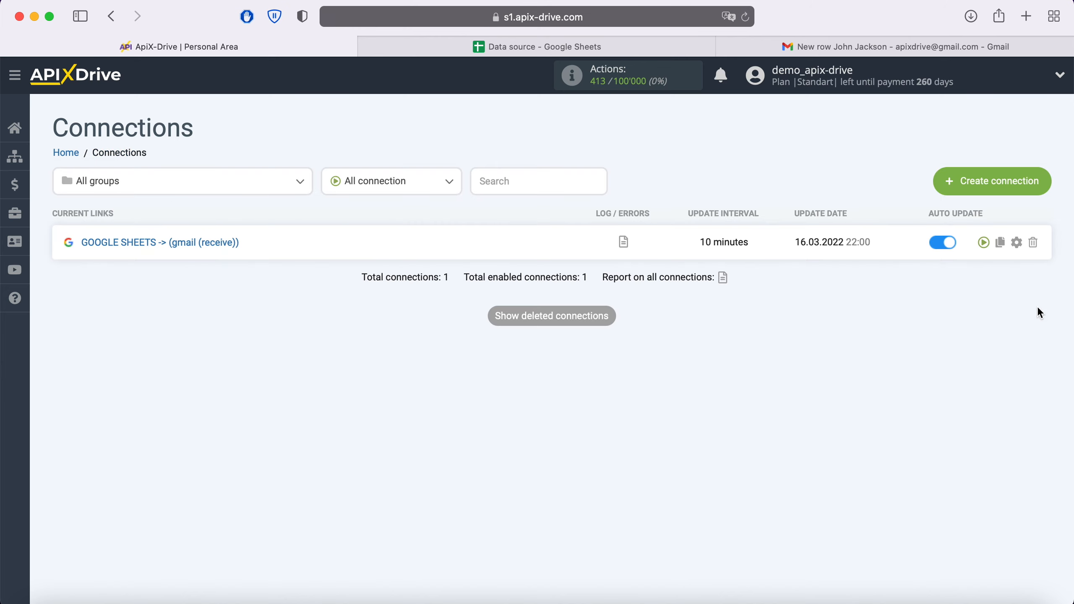
Set the connection's update interval to 5 minutes and save the settings
left_click(1017, 243)
left_click(678, 348)
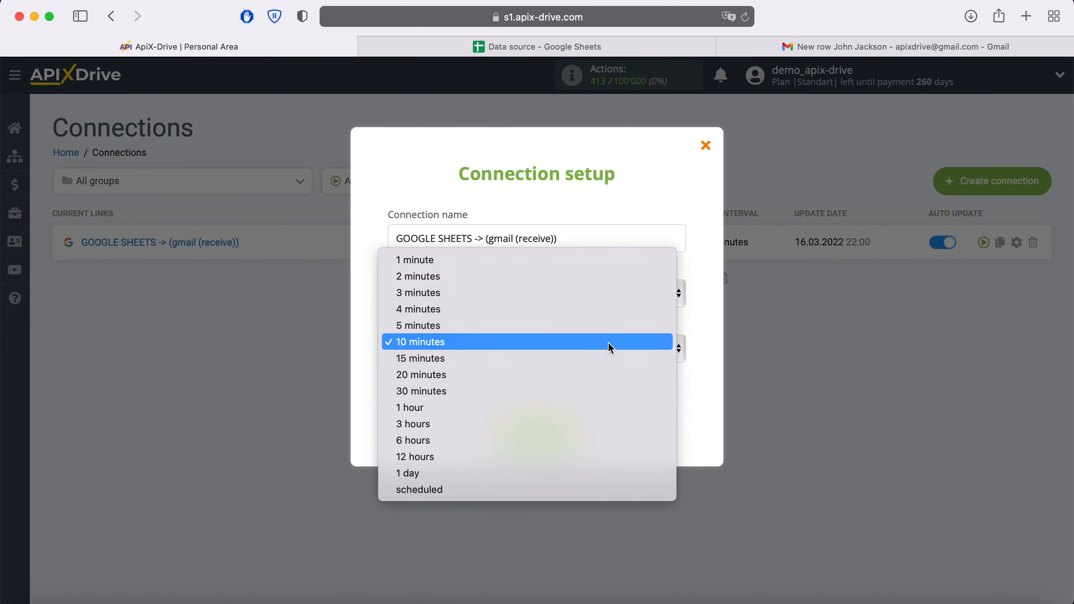
left_click(539, 326)
left_click(580, 436)
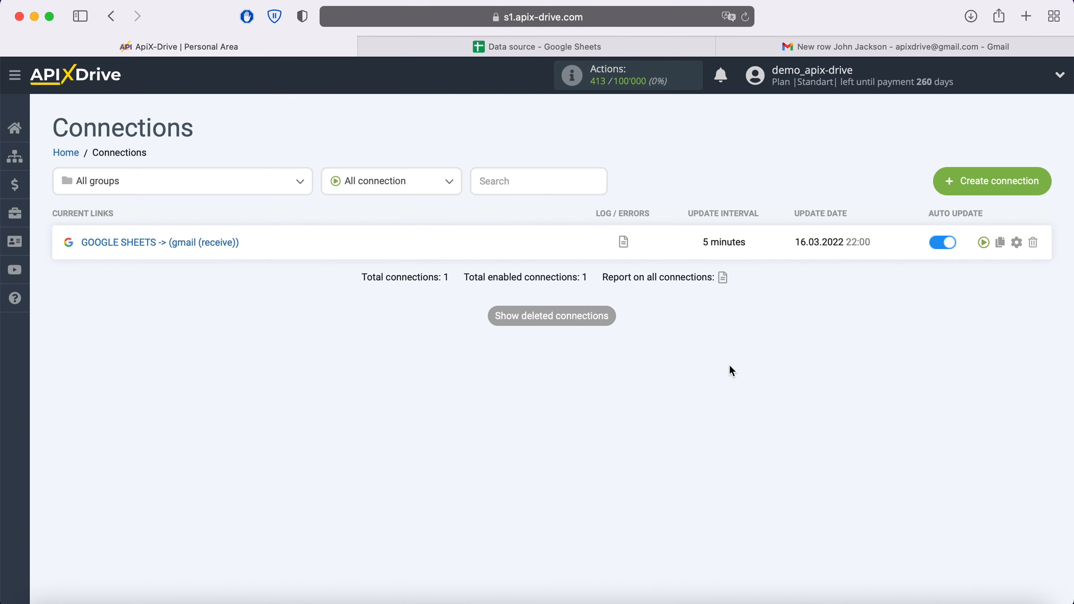